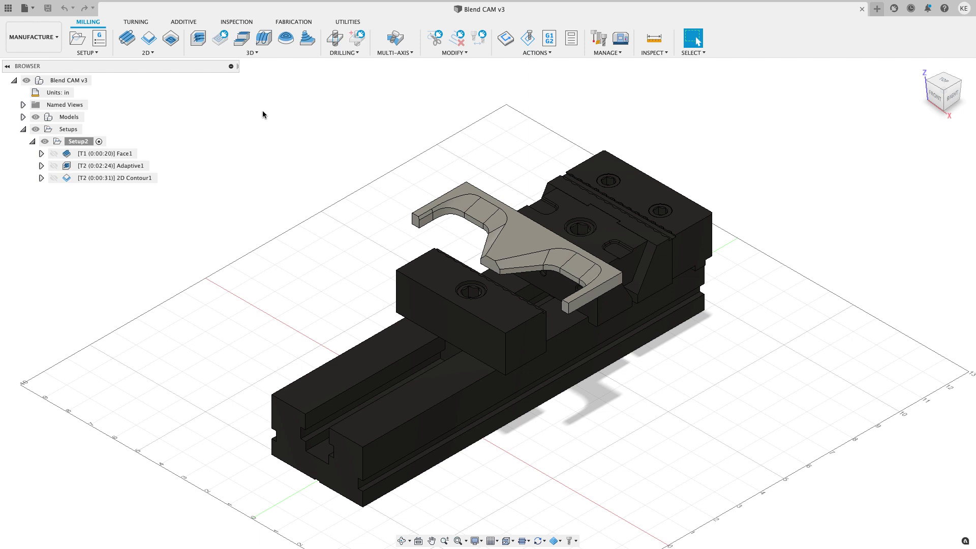
Step: Check the 3D strategy list, then bring up the application Preferences
{"action": "left_click", "coordinate": [249, 54]}
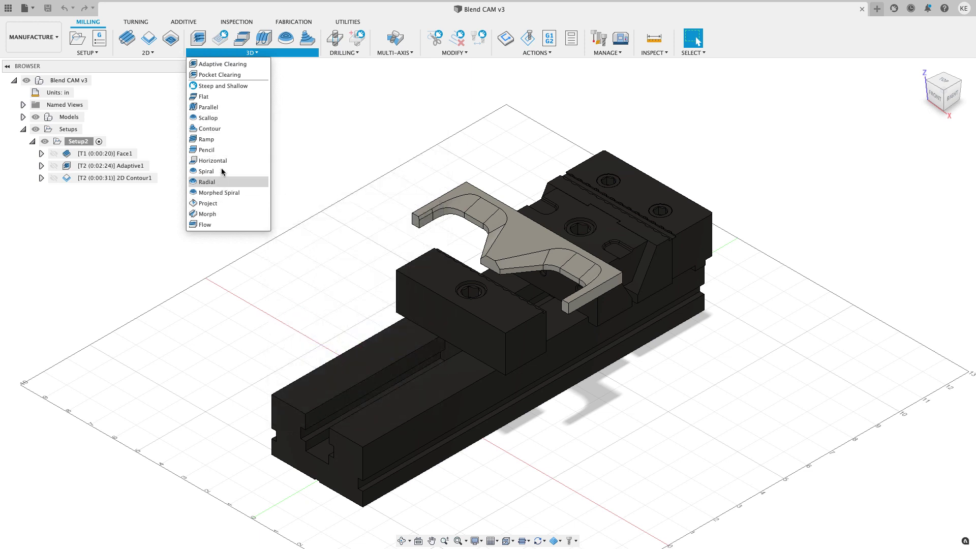
{"action": "left_click", "coordinate": [340, 139]}
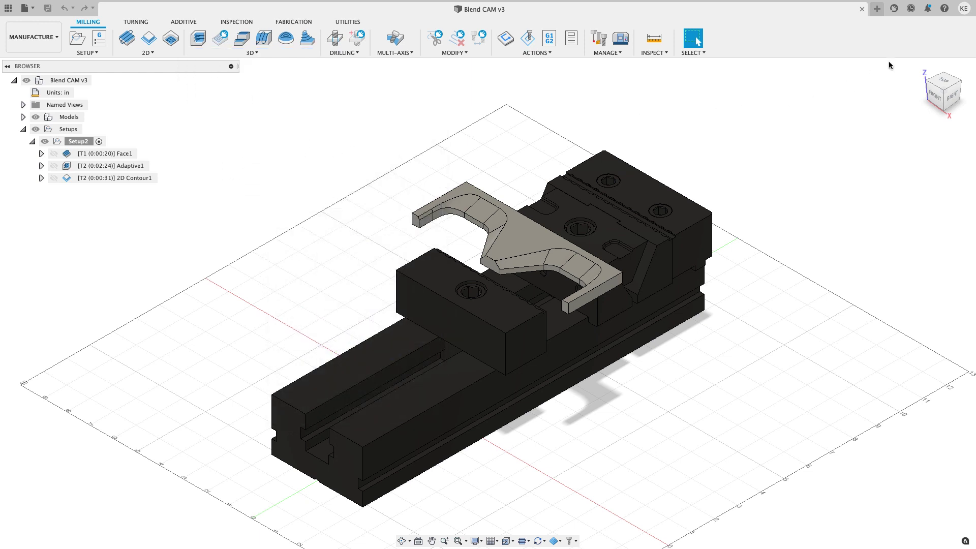
{"action": "left_click", "coordinate": [963, 8]}
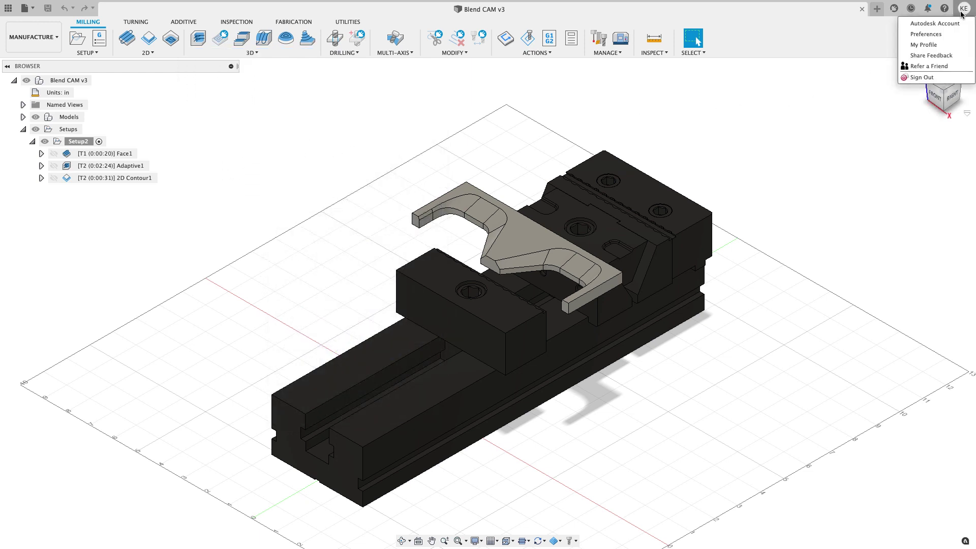
{"action": "left_click", "coordinate": [940, 34]}
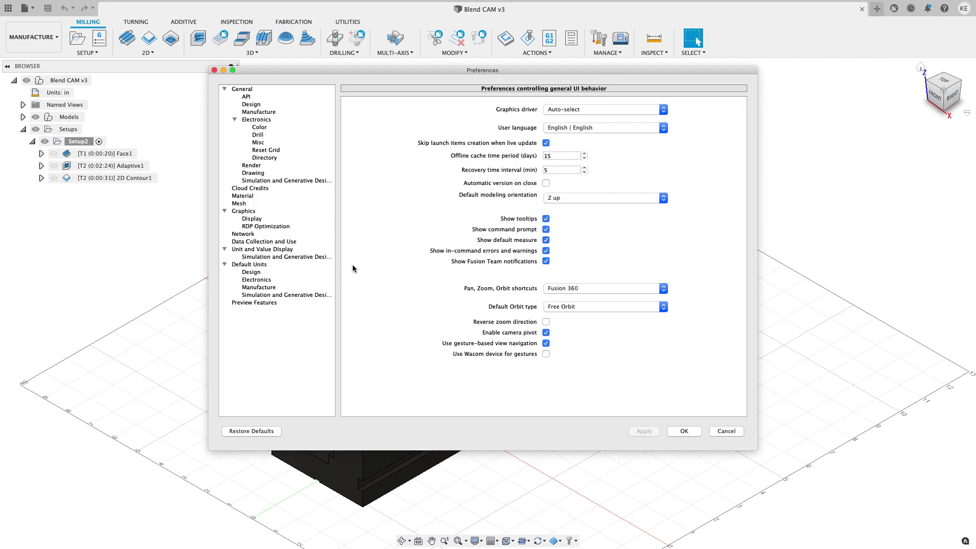
Step: Enable the Blend Strategy preview feature under the Manufacture filter and apply the change
{"action": "left_click", "coordinate": [263, 303]}
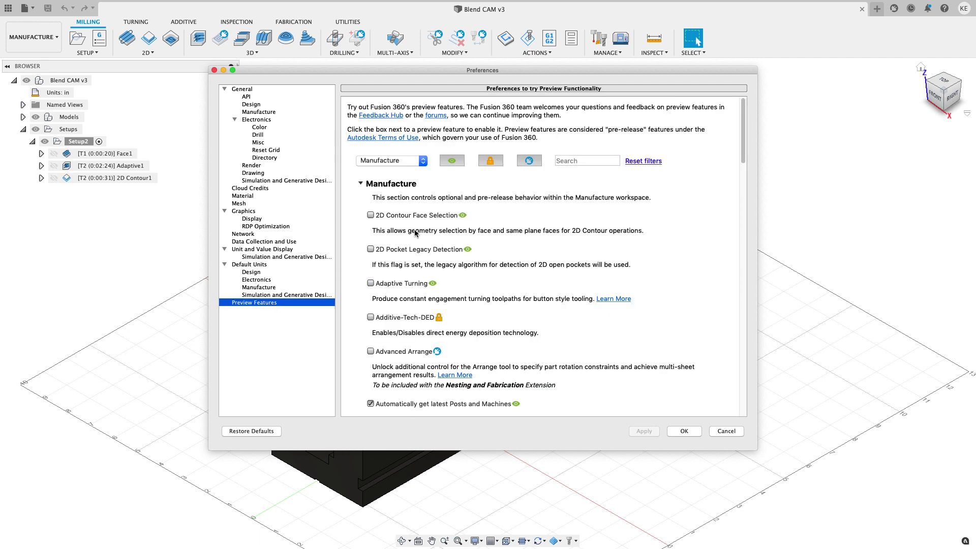
{"action": "left_click", "coordinate": [422, 162]}
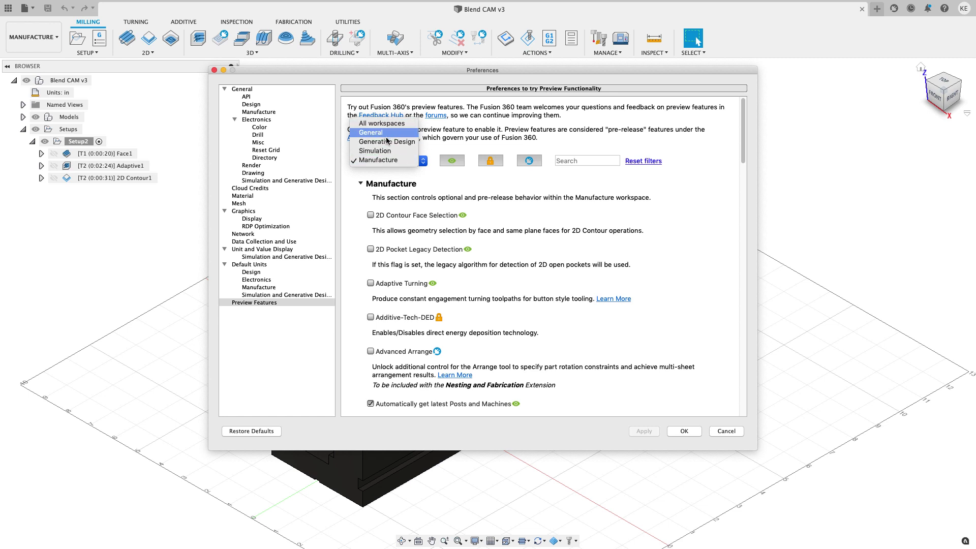
{"action": "left_click", "coordinate": [383, 161]}
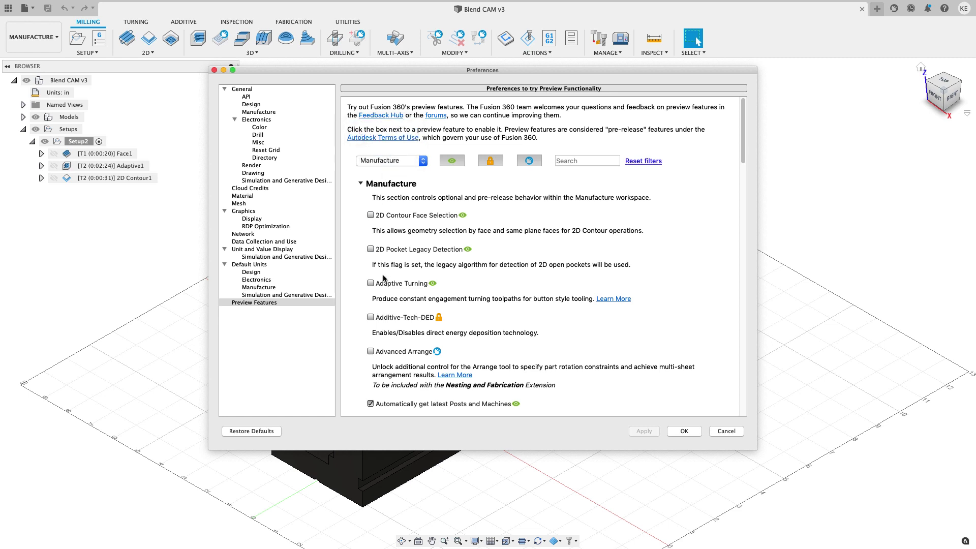
{"action": "scroll", "coordinate": [385, 294], "scroll_direction": "down", "scroll_amount": 4}
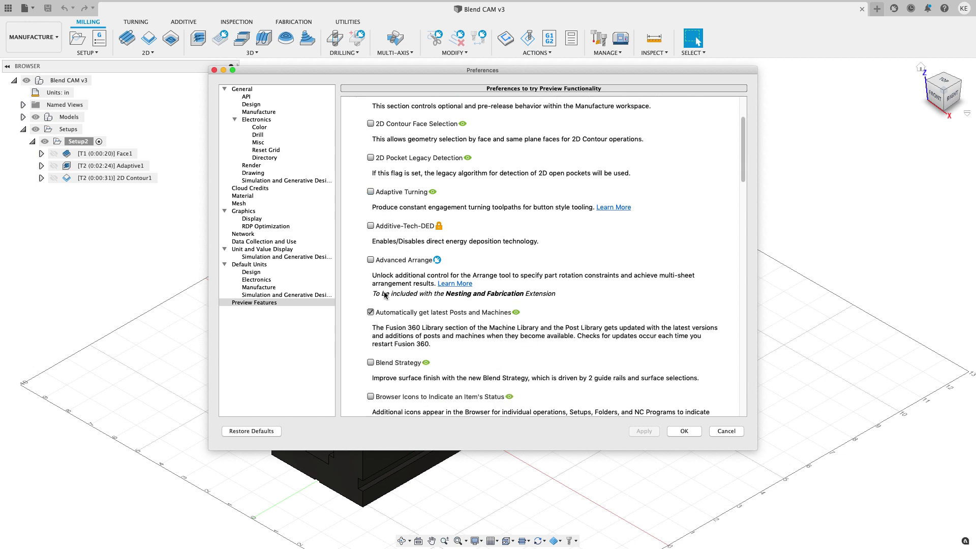
{"action": "left_click", "coordinate": [370, 362]}
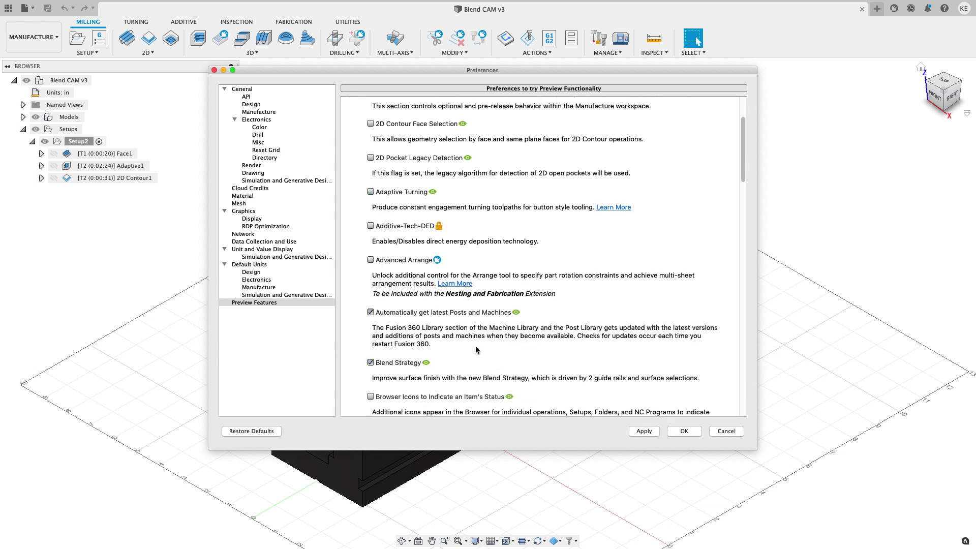
{"action": "left_click", "coordinate": [644, 431]}
{"action": "left_click", "coordinate": [682, 432]}
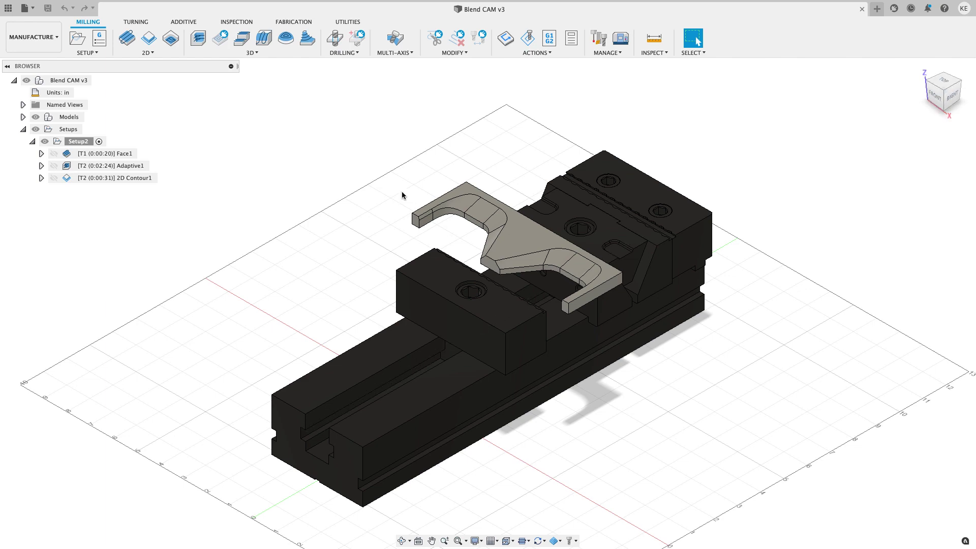
Step: Confirm Blend is listed among the 3D strategies and reopen Preferences from the account menu
{"action": "left_click", "coordinate": [254, 53]}
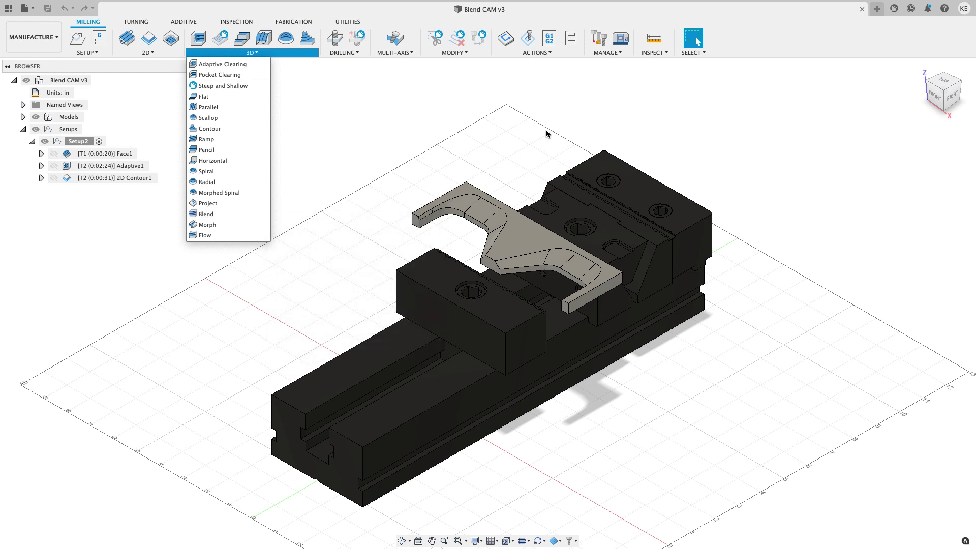
{"action": "left_click", "coordinate": [962, 9]}
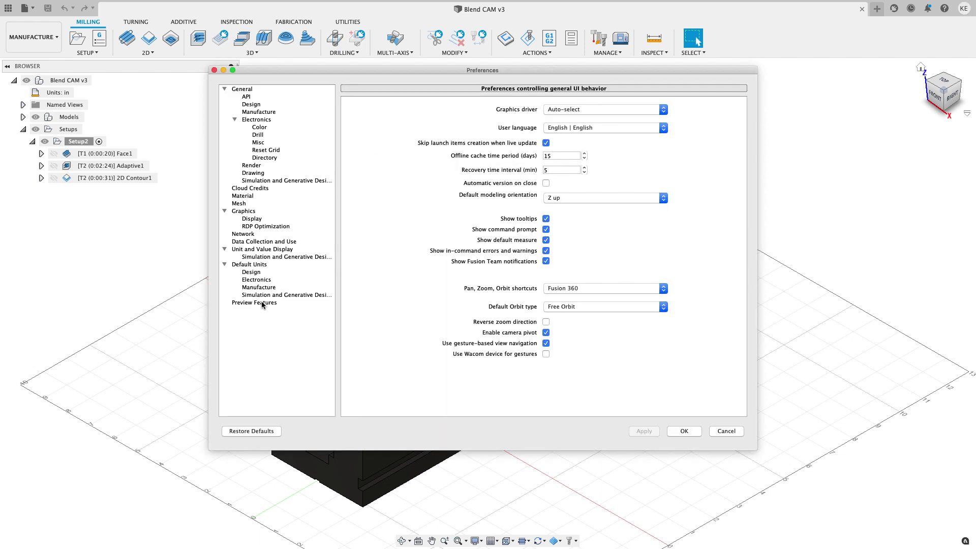
Step: Scroll the Manufacture preview features to verify Blend Strategy and Flat Strategy are enabled
{"action": "left_click", "coordinate": [263, 303]}
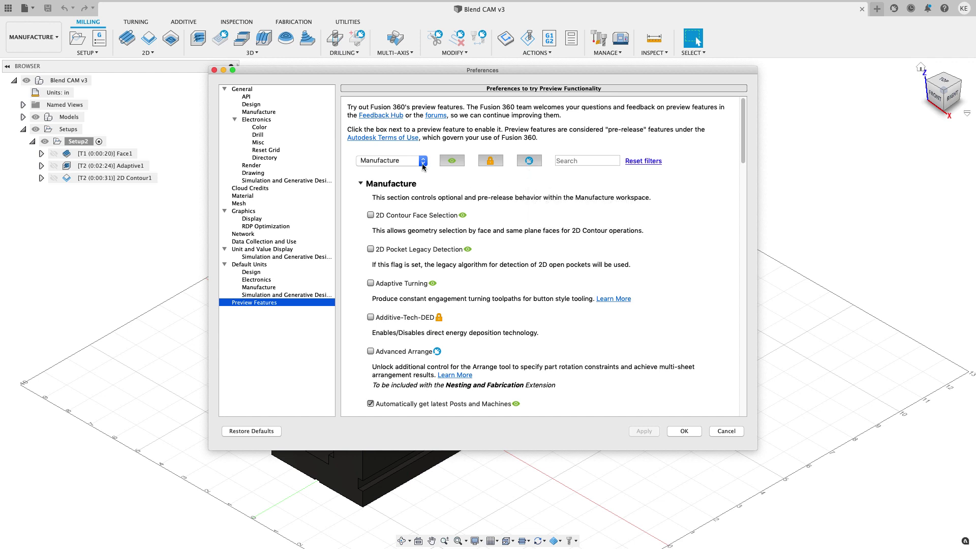
{"action": "scroll", "coordinate": [401, 227], "scroll_direction": "down", "scroll_amount": 3}
{"action": "scroll", "coordinate": [406, 268], "scroll_direction": "down", "scroll_amount": 3}
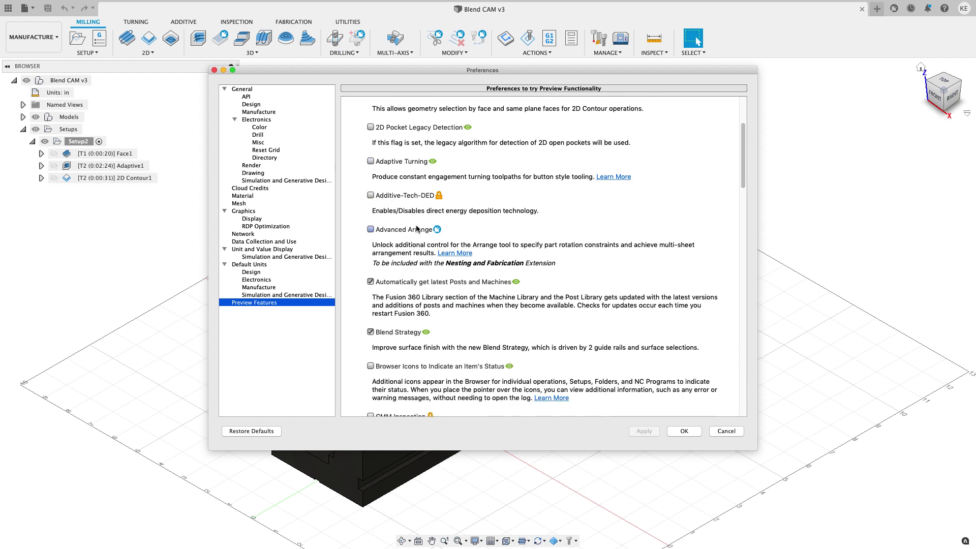
{"action": "scroll", "coordinate": [416, 230], "scroll_direction": "down", "scroll_amount": 5}
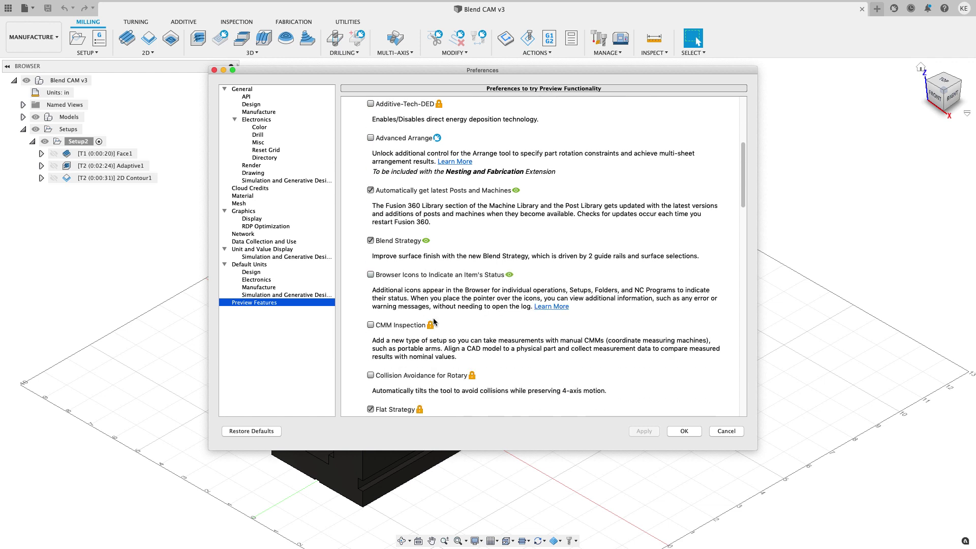
{"action": "scroll", "coordinate": [436, 310], "scroll_direction": "down", "scroll_amount": 2}
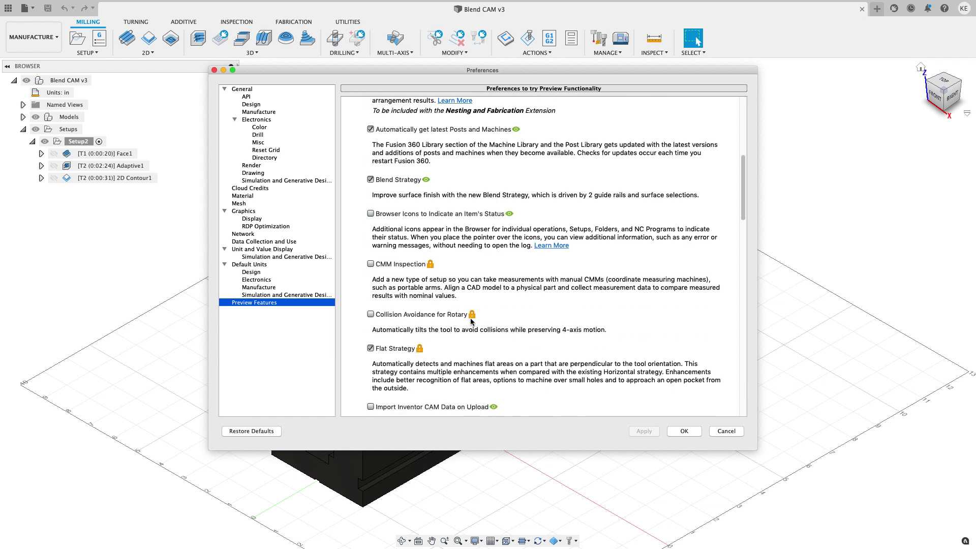
{"action": "scroll", "coordinate": [444, 326], "scroll_direction": "down", "scroll_amount": 3}
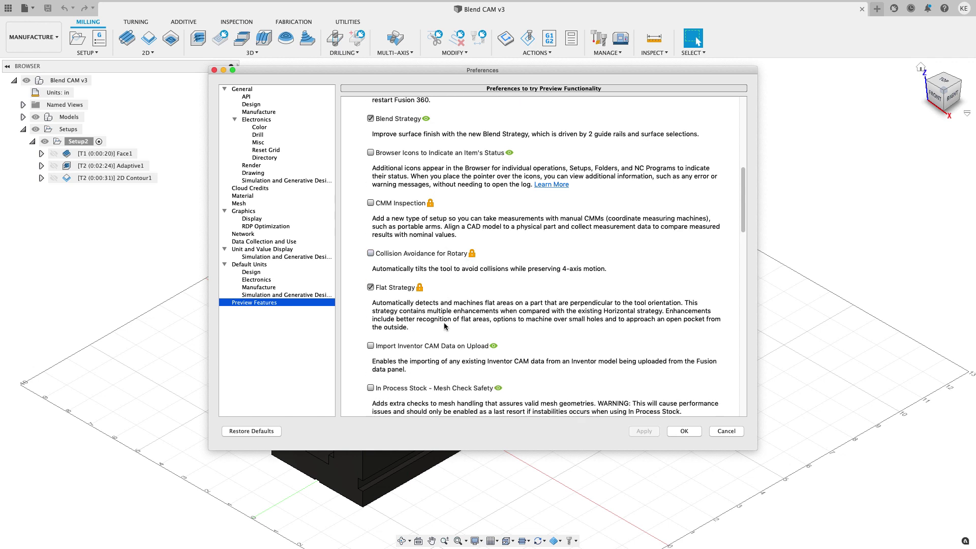
{"action": "scroll", "coordinate": [444, 295], "scroll_direction": "down", "scroll_amount": 4}
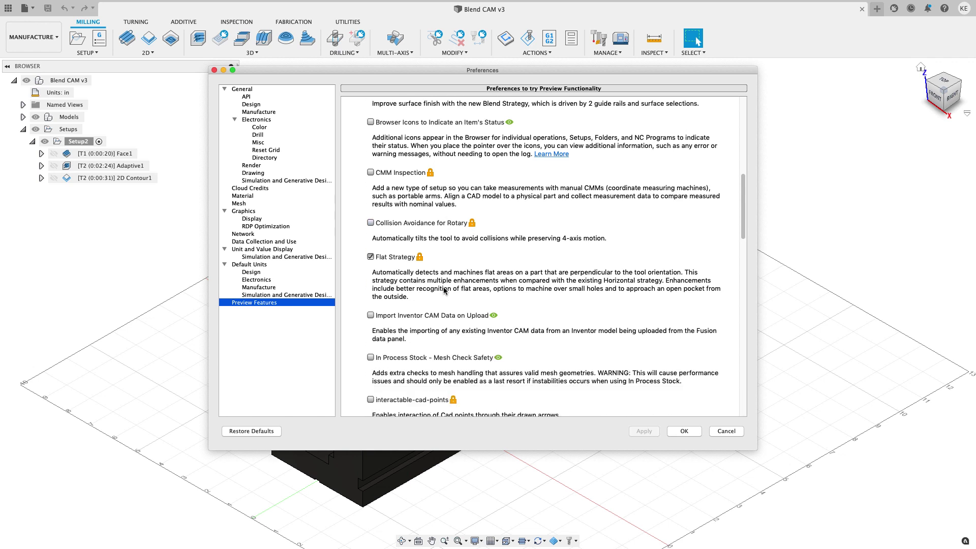
{"action": "scroll", "coordinate": [447, 292], "scroll_direction": "down", "scroll_amount": 5}
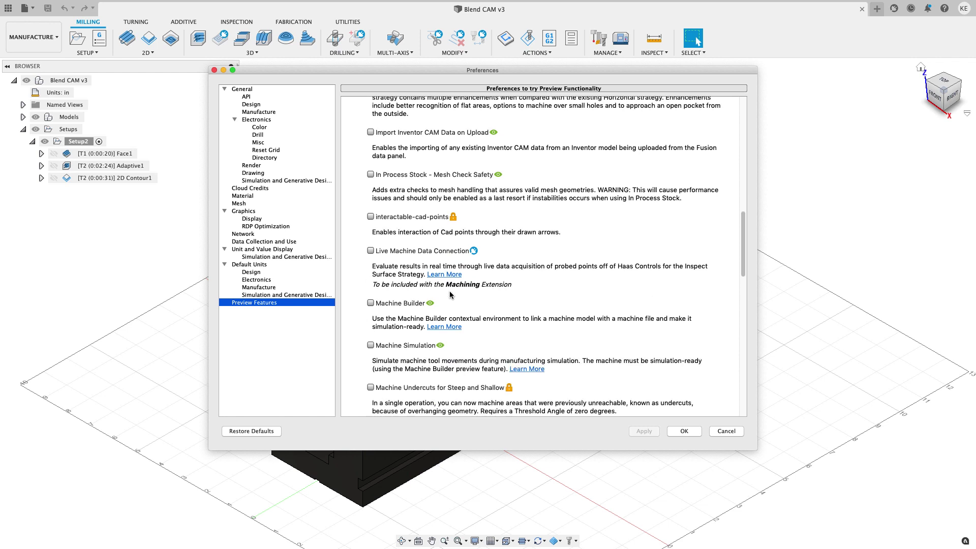
{"action": "scroll", "coordinate": [450, 294], "scroll_direction": "down", "scroll_amount": 2}
{"action": "scroll", "coordinate": [450, 299], "scroll_direction": "down", "scroll_amount": 1}
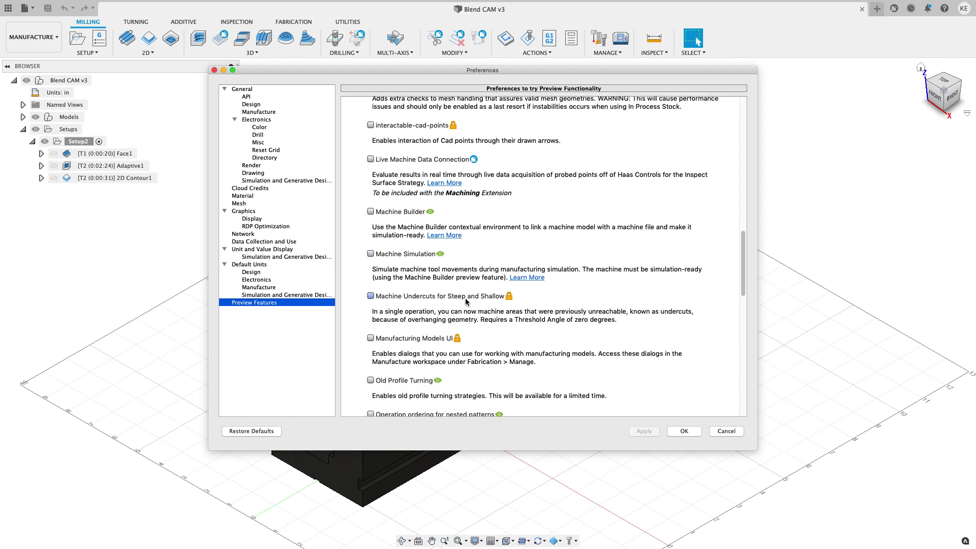
{"action": "scroll", "coordinate": [432, 320], "scroll_direction": "down", "scroll_amount": 1}
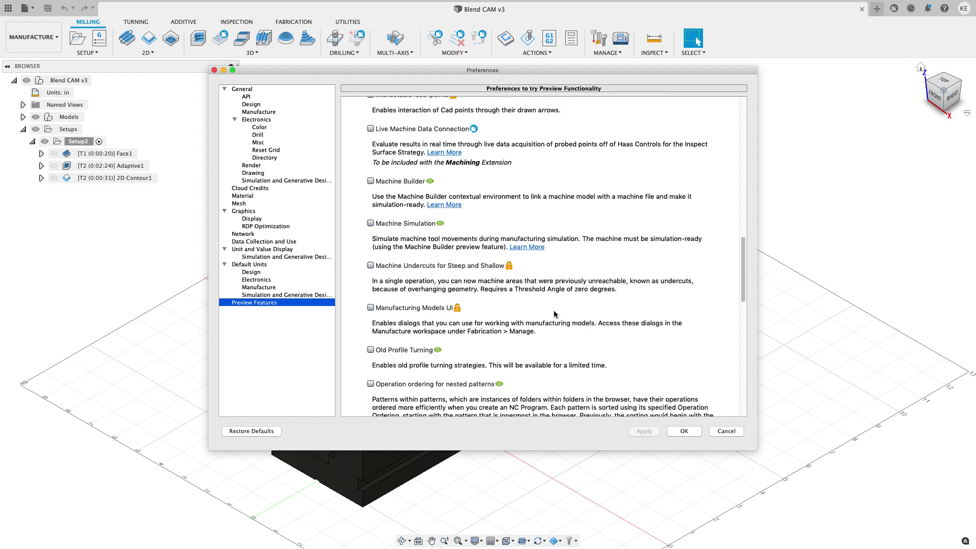
{"action": "left_click", "coordinate": [693, 430]}
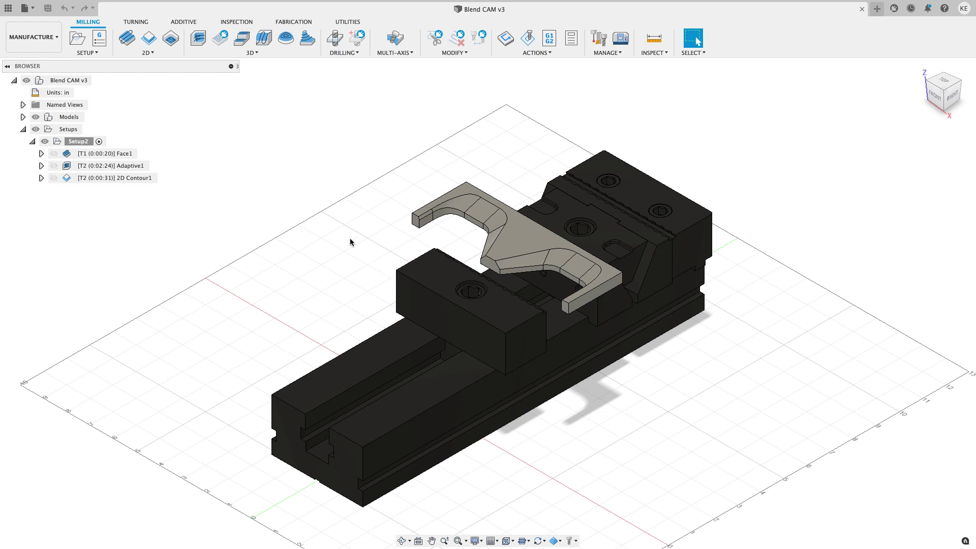
{"action": "left_click", "coordinate": [77, 141]}
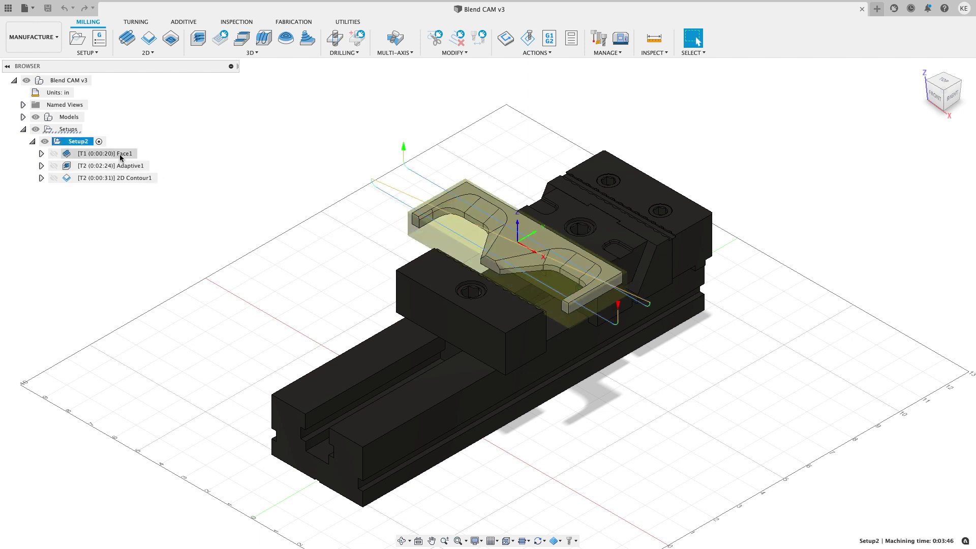
{"action": "left_click", "coordinate": [120, 155]}
{"action": "left_click", "coordinate": [127, 166]}
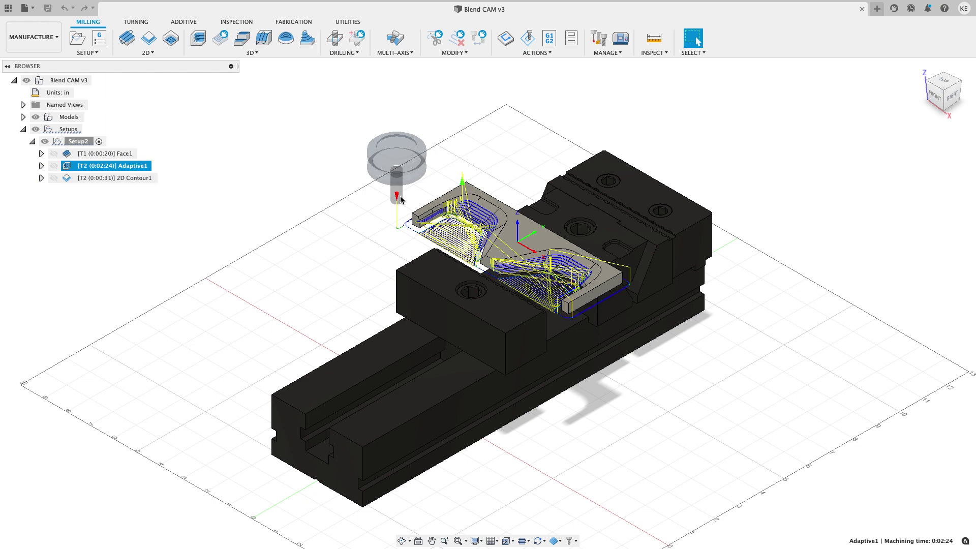
{"action": "scroll", "coordinate": [467, 212], "scroll_direction": "up", "scroll_amount": 3}
{"action": "scroll", "coordinate": [479, 213], "scroll_direction": "down", "scroll_amount": 3}
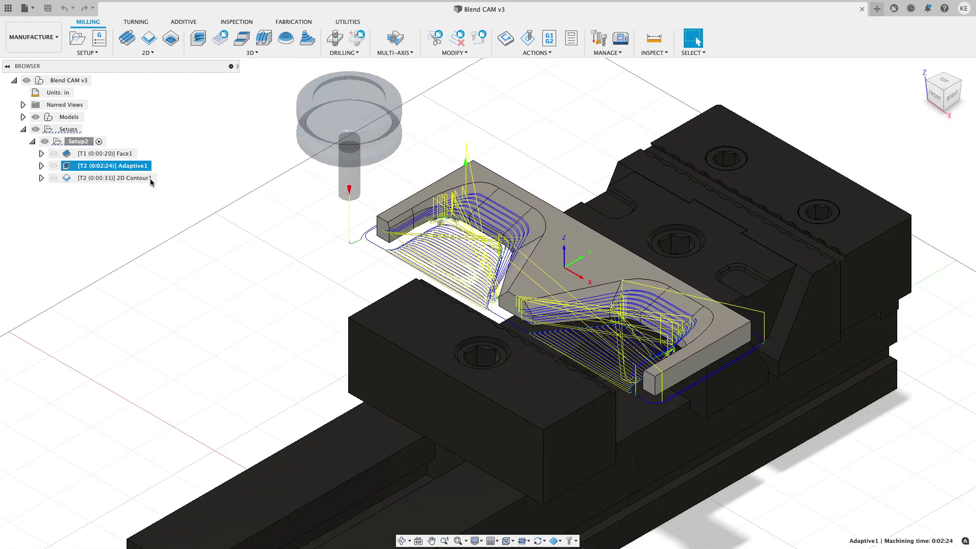
{"action": "left_click", "coordinate": [122, 178]}
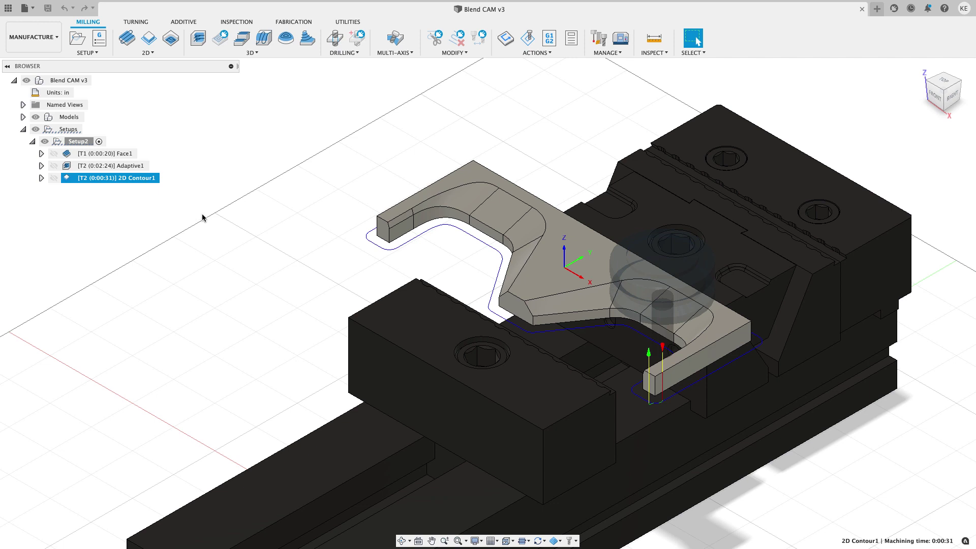
{"action": "left_click", "coordinate": [311, 209]}
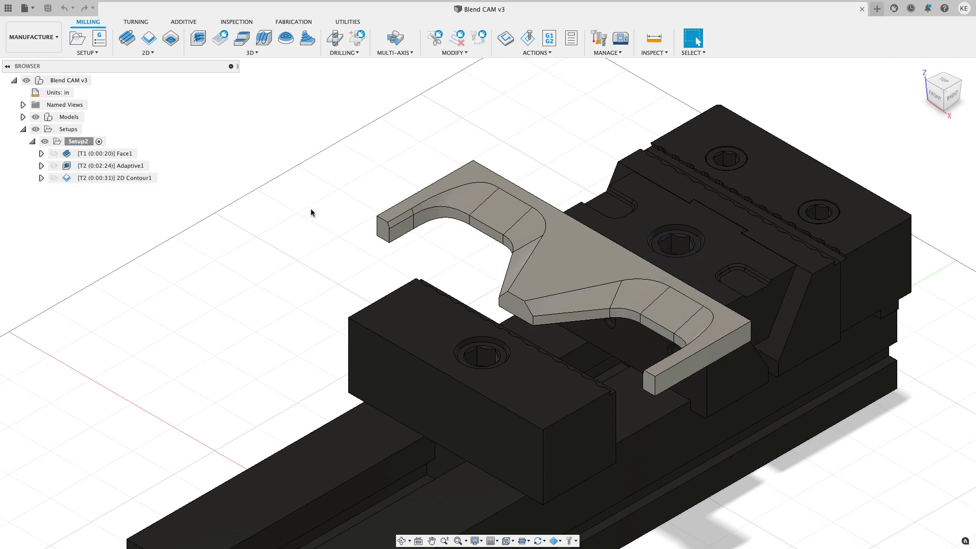
Step: Create a Blend operation in Setup2 using tool #6, the Ø3/8" ball end mill
{"action": "scroll", "coordinate": [311, 203], "scroll_direction": "down", "scroll_amount": 2}
{"action": "left_click", "coordinate": [254, 53]}
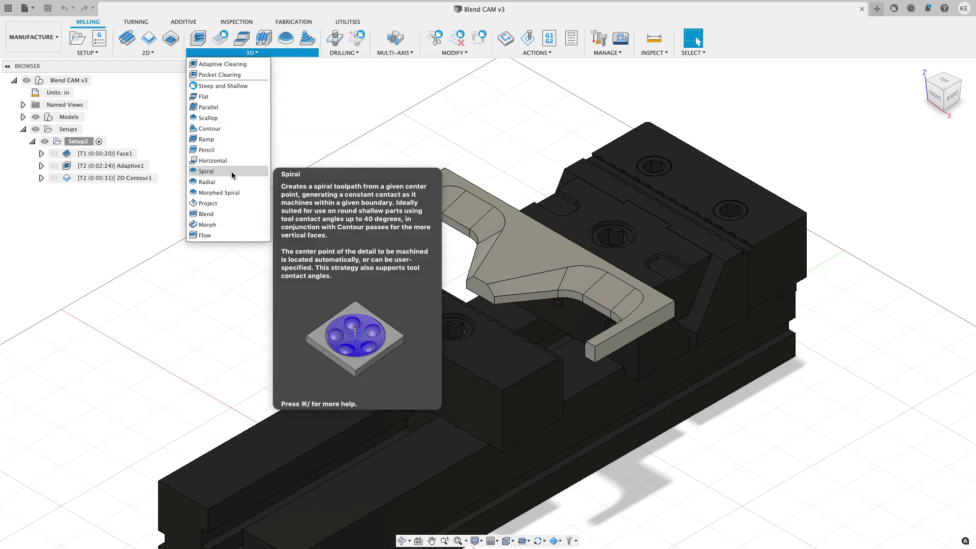
{"action": "left_click", "coordinate": [224, 213]}
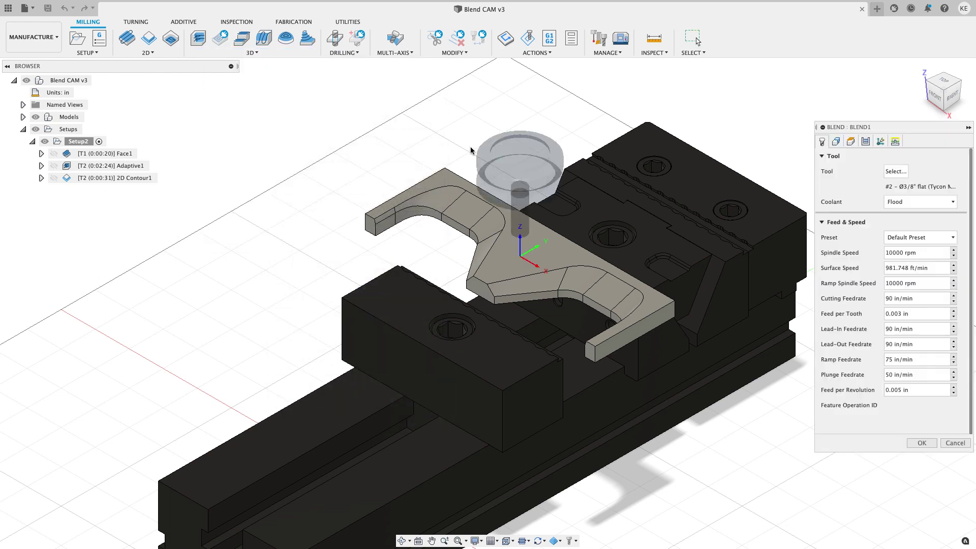
{"action": "left_click", "coordinate": [895, 171]}
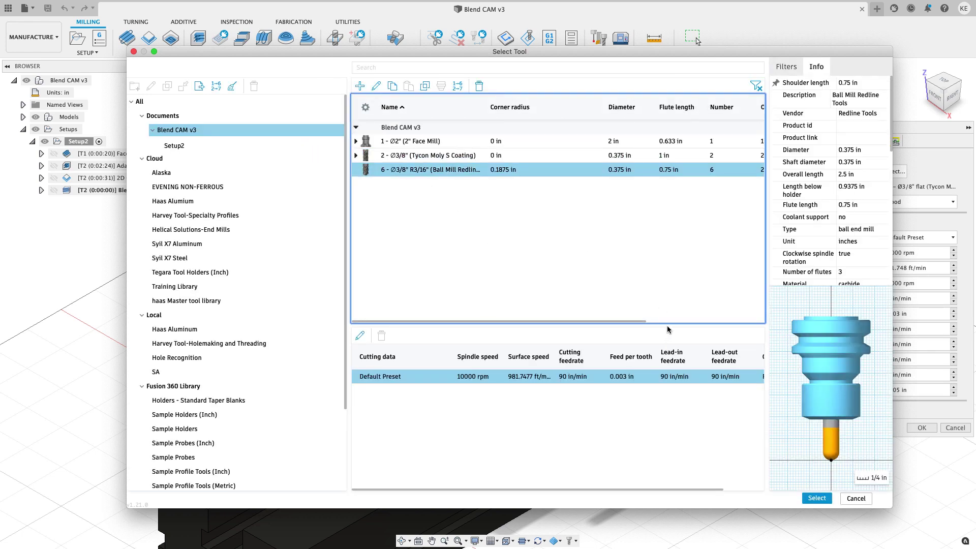
{"action": "left_click", "coordinate": [816, 498]}
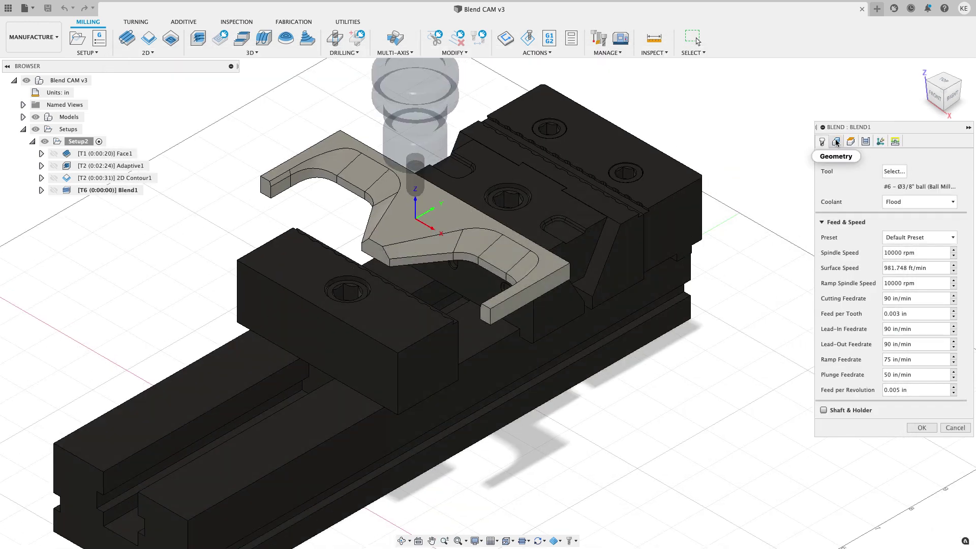
Step: Select five faces along the opener's side, including the curved and fillet faces, as Drive Surfaces
{"action": "left_click", "coordinate": [836, 141]}
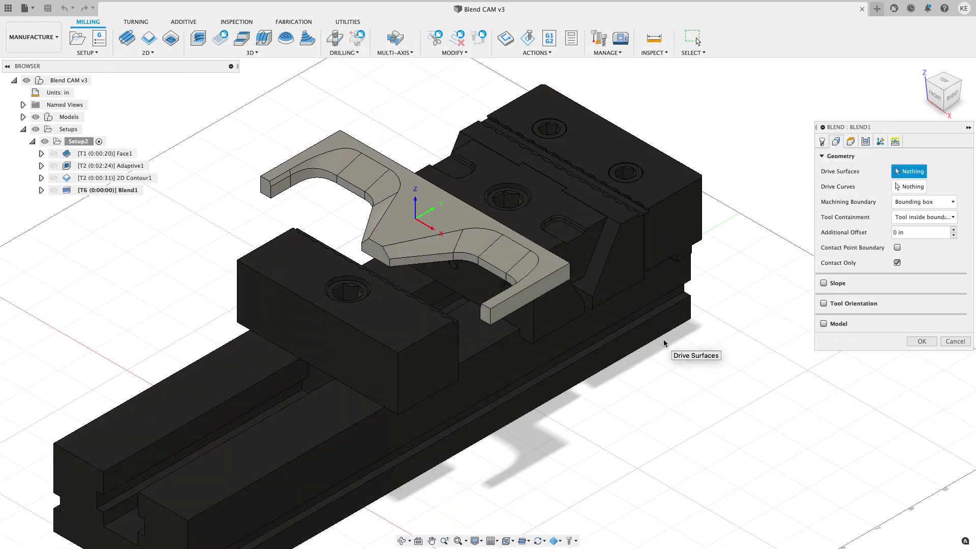
{"action": "middle_click_drag", "start_coordinate": [669, 342], "coordinate": [691, 354], "text": "shift"}
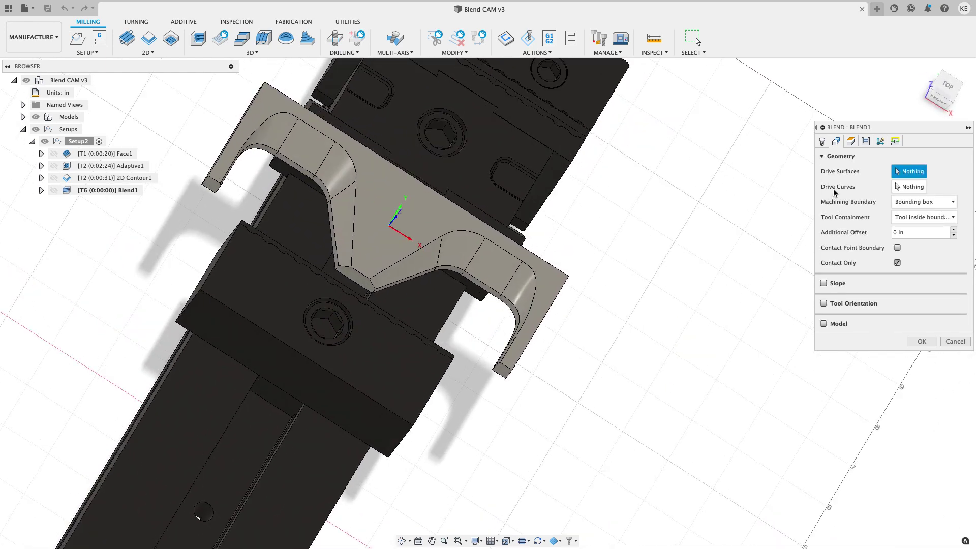
{"action": "middle_click_drag", "start_coordinate": [661, 321], "coordinate": [673, 327], "text": "shift"}
{"action": "scroll", "coordinate": [559, 343], "scroll_direction": "up", "scroll_amount": 8}
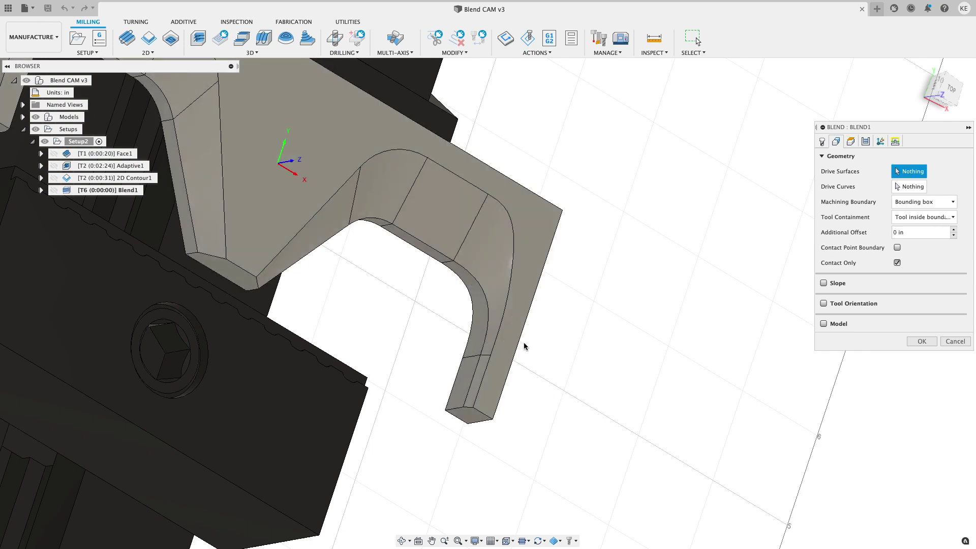
{"action": "scroll", "coordinate": [508, 377], "scroll_direction": "up", "scroll_amount": 4}
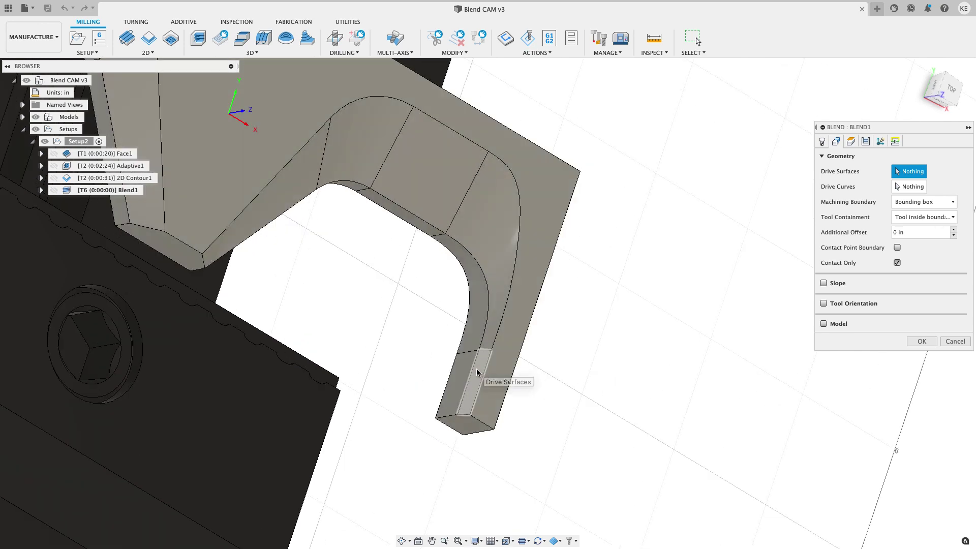
{"action": "left_click", "coordinate": [477, 373]}
{"action": "left_click", "coordinate": [490, 337]}
{"action": "left_click", "coordinate": [449, 206]}
{"action": "left_click", "coordinate": [348, 157]}
{"action": "left_click", "coordinate": [322, 170]}
{"action": "middle_click_drag", "start_coordinate": [567, 325], "coordinate": [638, 342], "text": "shift"}
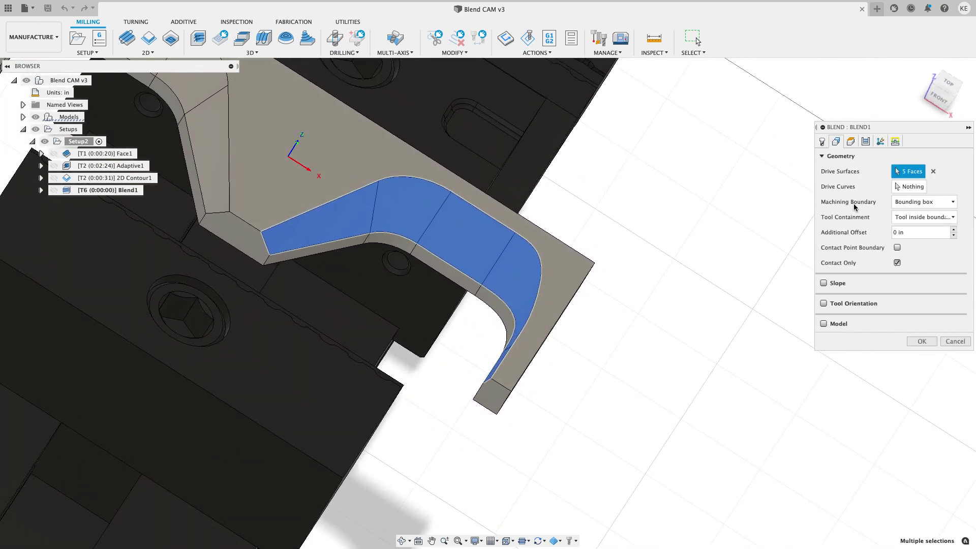
Step: Add the first drive curve chain from the hook's tip edge along the top rim
{"action": "left_click", "coordinate": [899, 187]}
{"action": "middle_click_drag", "start_coordinate": [698, 250], "coordinate": [693, 313], "text": "shift"}
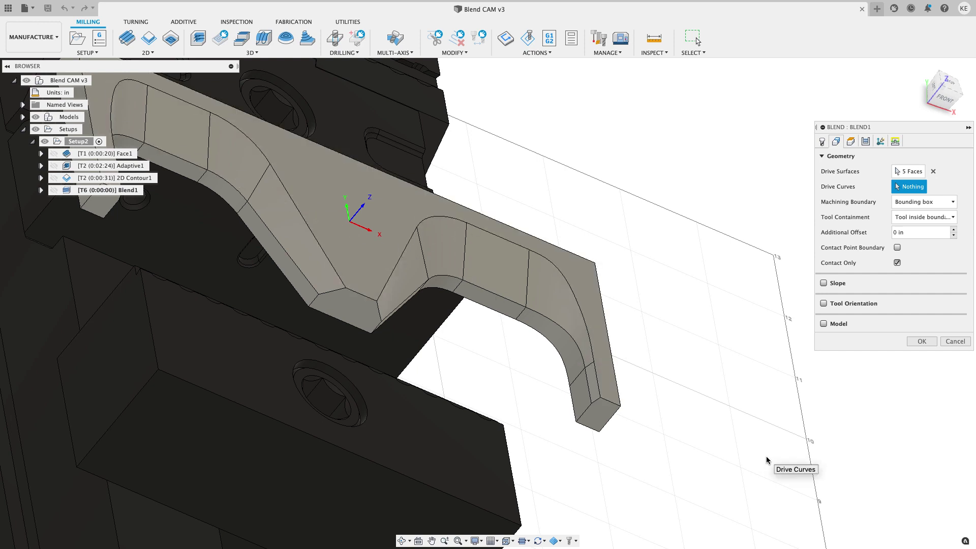
{"action": "left_click", "coordinate": [589, 395]}
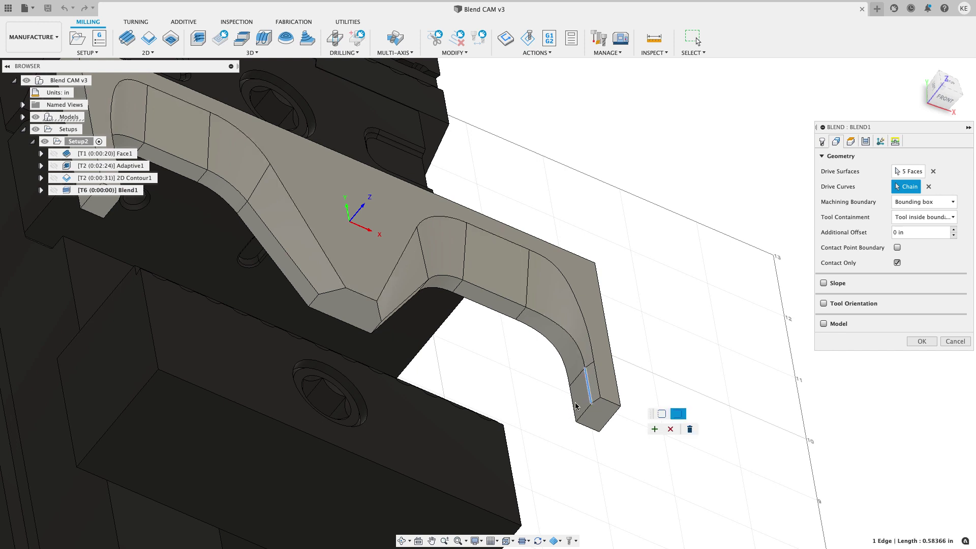
{"action": "middle_click_drag", "start_coordinate": [584, 394], "coordinate": [554, 403], "text": "shift"}
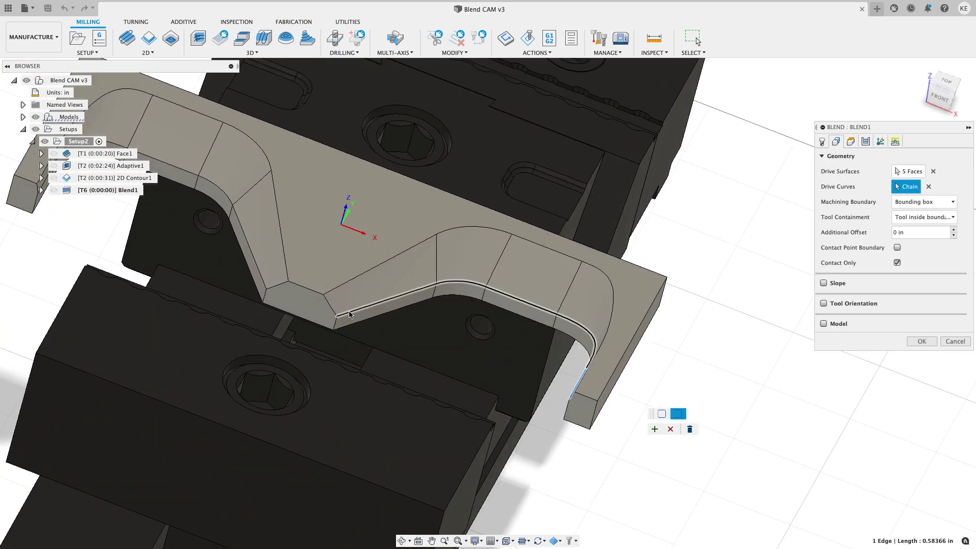
{"action": "left_click", "coordinate": [378, 312]}
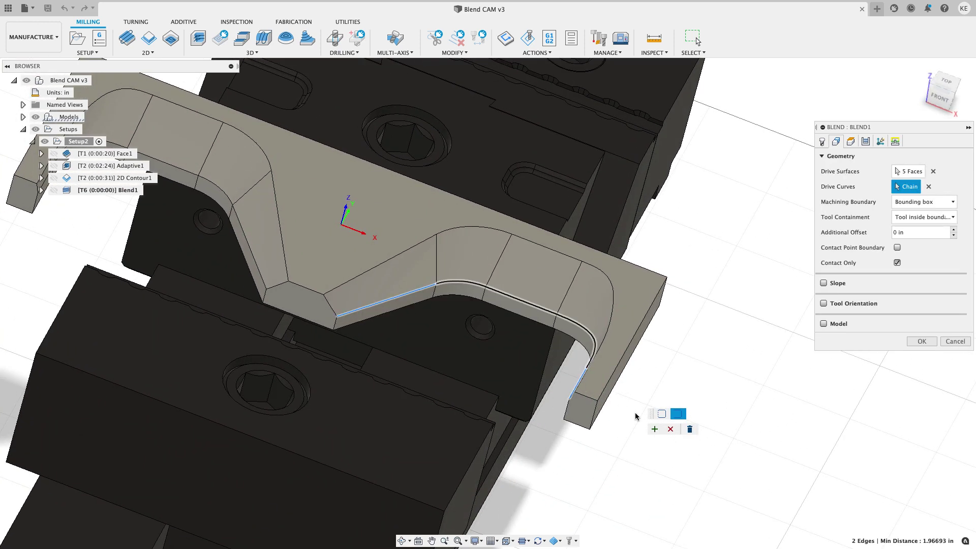
{"action": "left_click", "coordinate": [661, 414]}
Step: Add a second drive curve chain along the top edge from the part's right end
{"action": "mouse_move", "coordinate": [661, 413]}
{"action": "middle_mouse_down", "text": "shift"}
{"action": "mouse_move", "coordinate": [641, 411]}
{"action": "mouse_move", "coordinate": [663, 422]}
{"action": "middle_mouse_up", "text": "shift"}
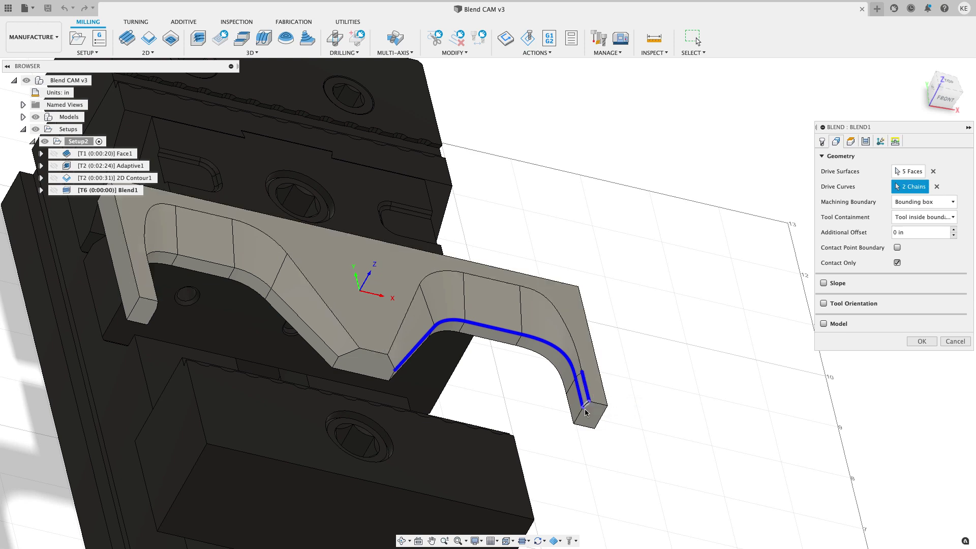
{"action": "left_click", "coordinate": [585, 391]}
{"action": "middle_click_drag", "start_coordinate": [651, 401], "coordinate": [427, 337], "text": "shift"}
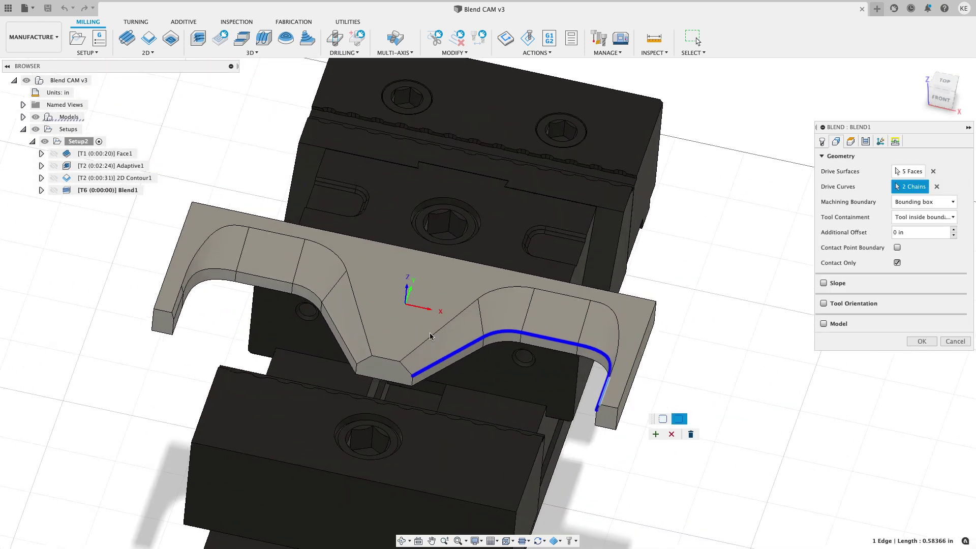
{"action": "left_click", "coordinate": [656, 433]}
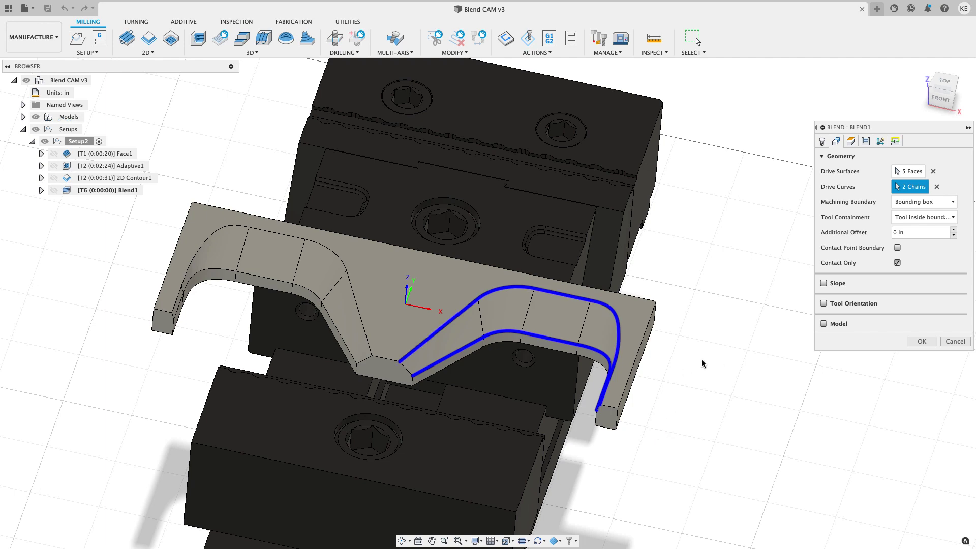
{"action": "middle_click_drag", "start_coordinate": [704, 361], "coordinate": [745, 345]}
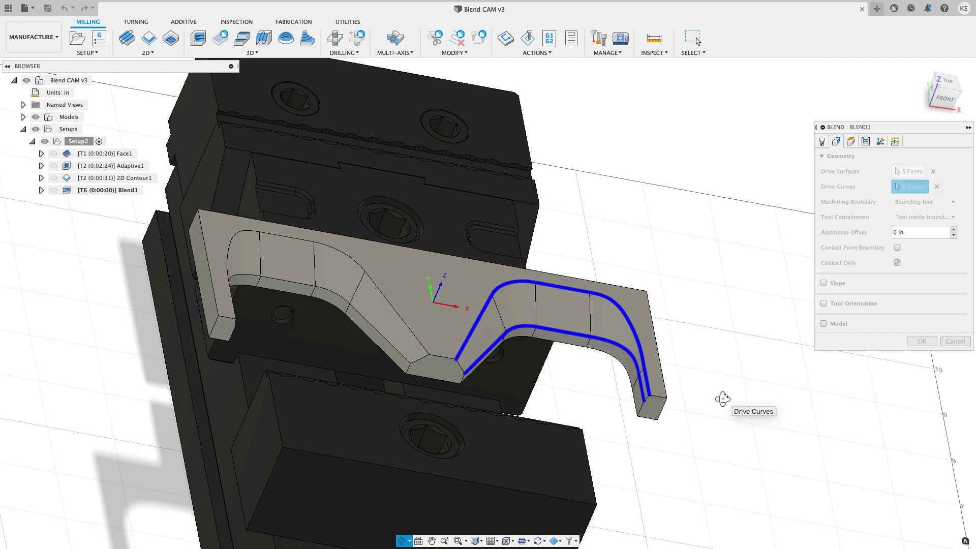
{"action": "middle_click_drag", "start_coordinate": [718, 399], "coordinate": [712, 393], "text": "shift"}
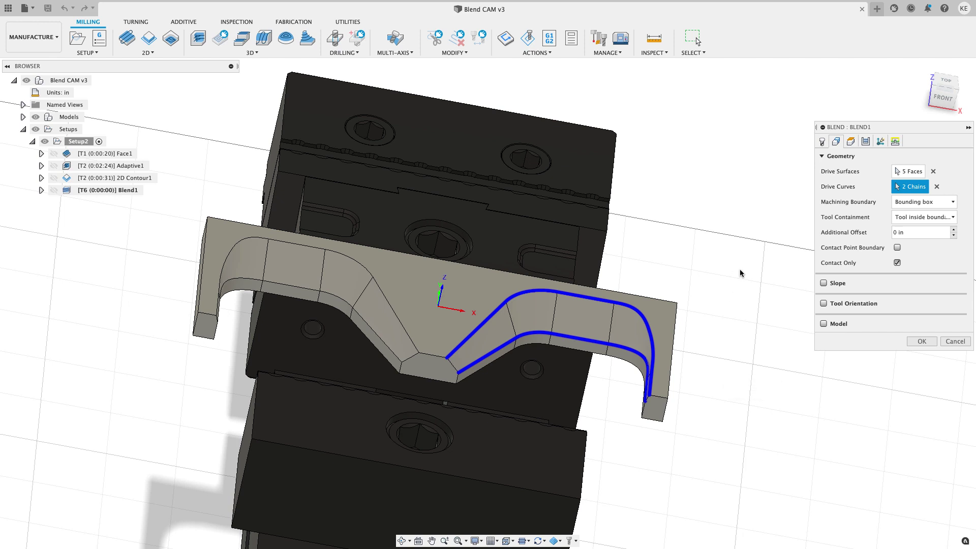
Step: Set the Blend's Additional Offset to -tolerance and enable Contact Point Boundary
{"action": "left_click", "coordinate": [920, 235]}
{"action": "left_click_drag", "start_coordinate": [907, 232], "coordinate": [870, 233]}
{"action": "type", "text": "-to"}
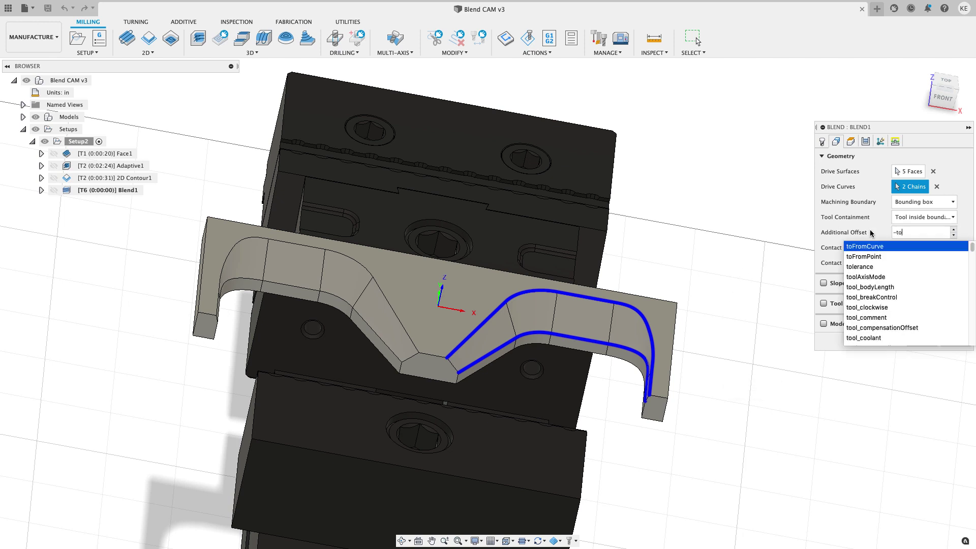
{"action": "type", "text": "lerance"}
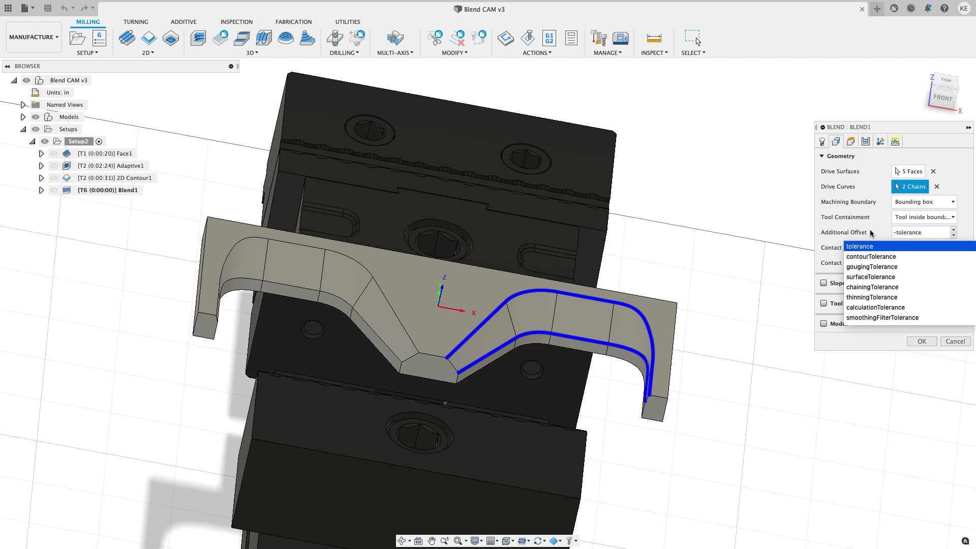
{"action": "left_click", "coordinate": [869, 248]}
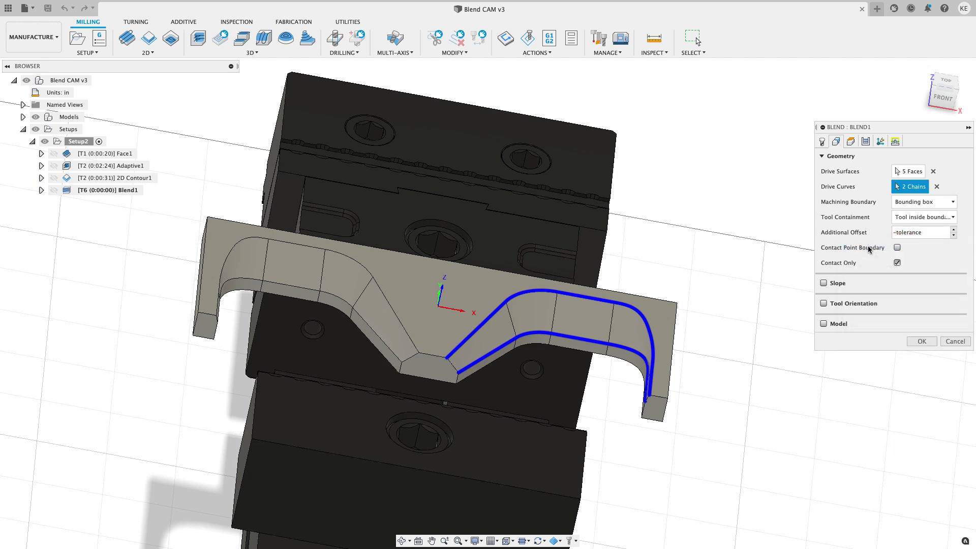
{"action": "left_click", "coordinate": [896, 248]}
Step: Set the Blend's stepover to .02 and enable smoothing
{"action": "left_click", "coordinate": [866, 142]}
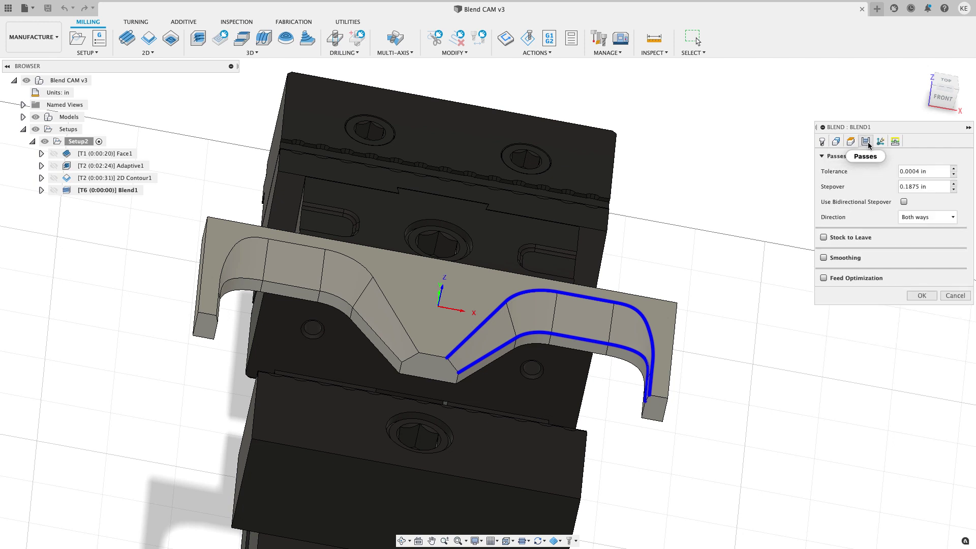
{"action": "left_click_drag", "start_coordinate": [922, 187], "coordinate": [880, 186]}
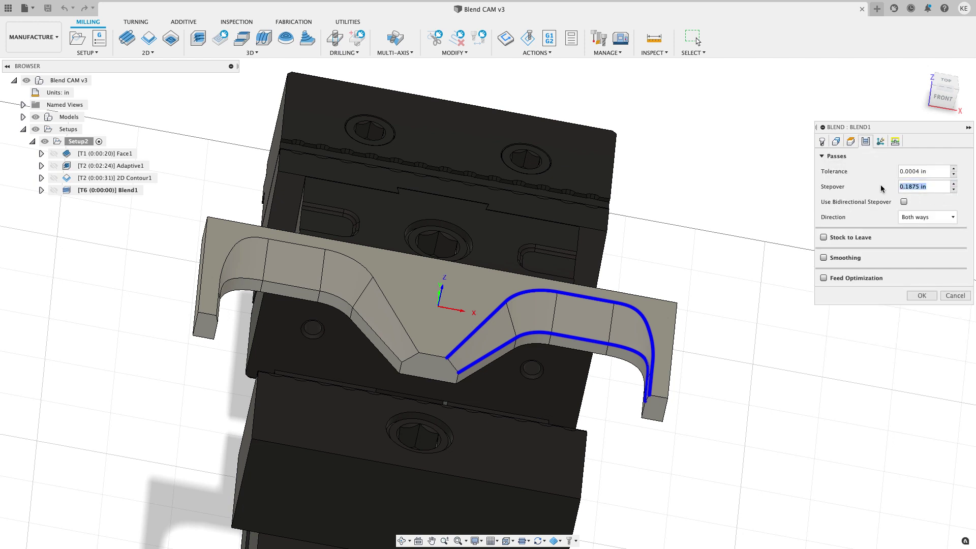
{"action": "type", "text": ".02"}
{"action": "left_click", "coordinate": [837, 258]}
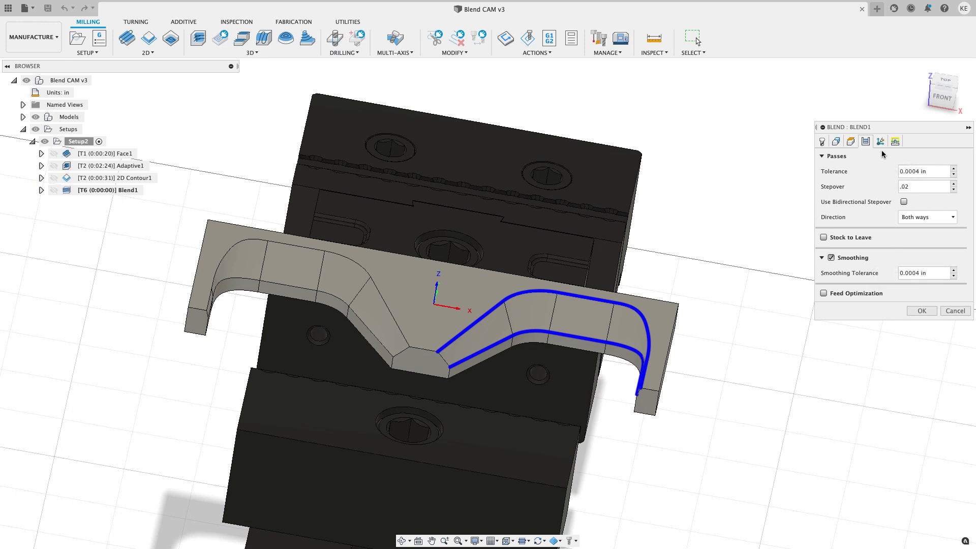
Step: Change the Blend's retraction policy to Minimum retraction
{"action": "left_click", "coordinate": [895, 142]}
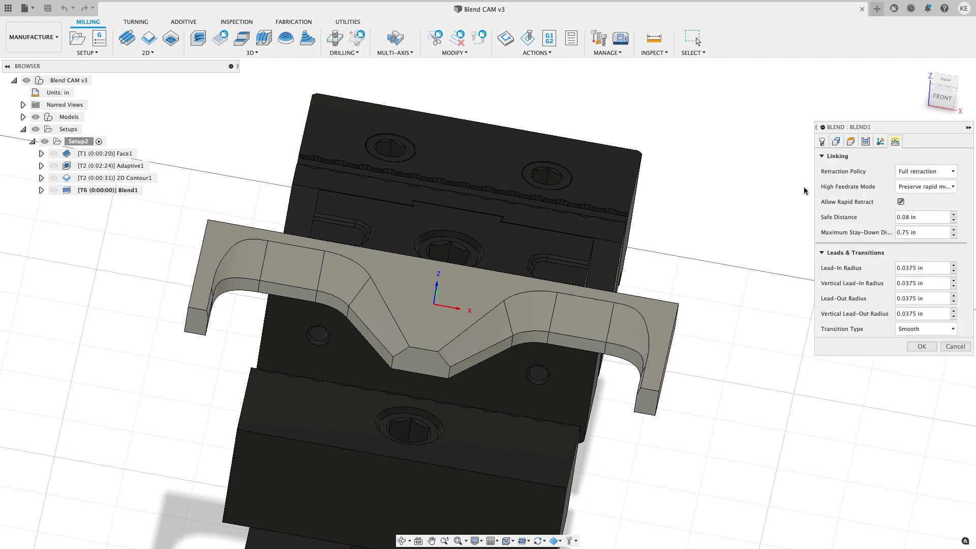
{"action": "left_click", "coordinate": [925, 171]}
{"action": "left_click", "coordinate": [922, 193]}
{"action": "left_click", "coordinate": [865, 141]}
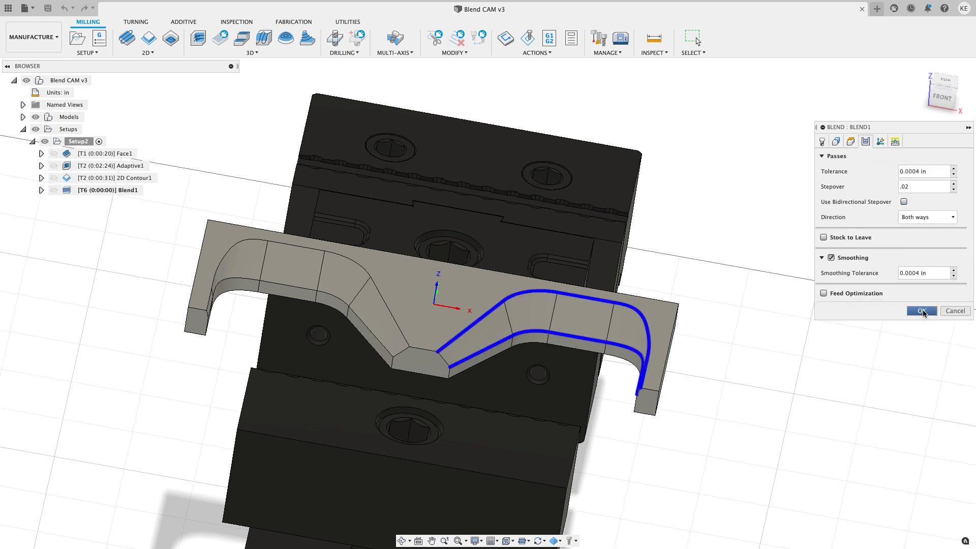
Step: Generate Blend1, inspect its passes along the curved fillet, then return to the home view
{"action": "key", "text": "Return"}
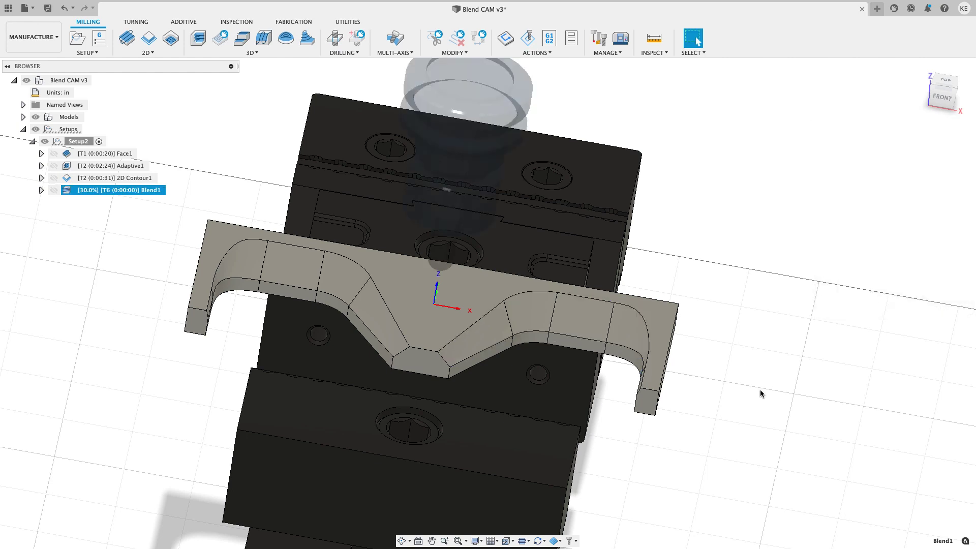
{"action": "scroll", "coordinate": [760, 390], "scroll_direction": "up", "scroll_amount": 1}
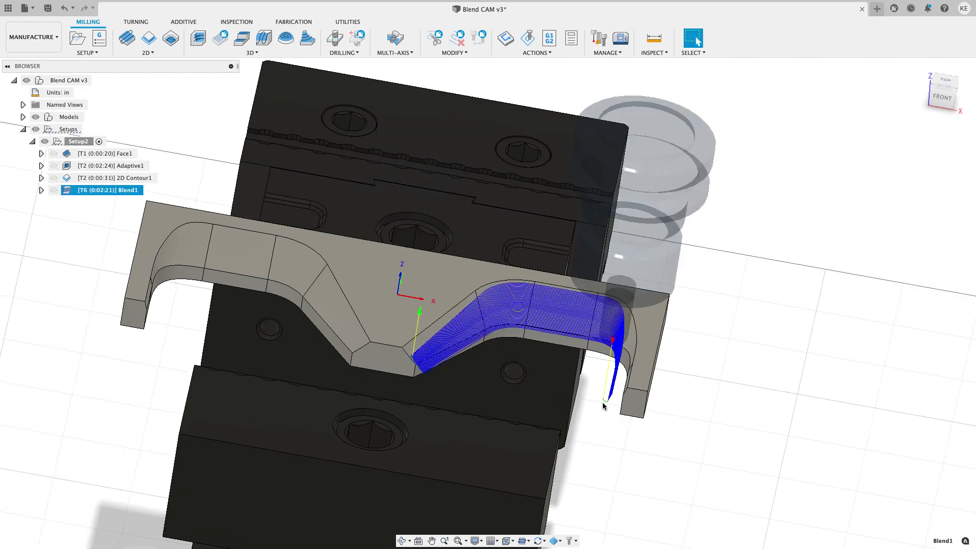
{"action": "middle_click_drag", "start_coordinate": [610, 406], "coordinate": [135, 283], "text": "shift"}
{"action": "scroll", "coordinate": [602, 395], "scroll_direction": "up", "scroll_amount": 5}
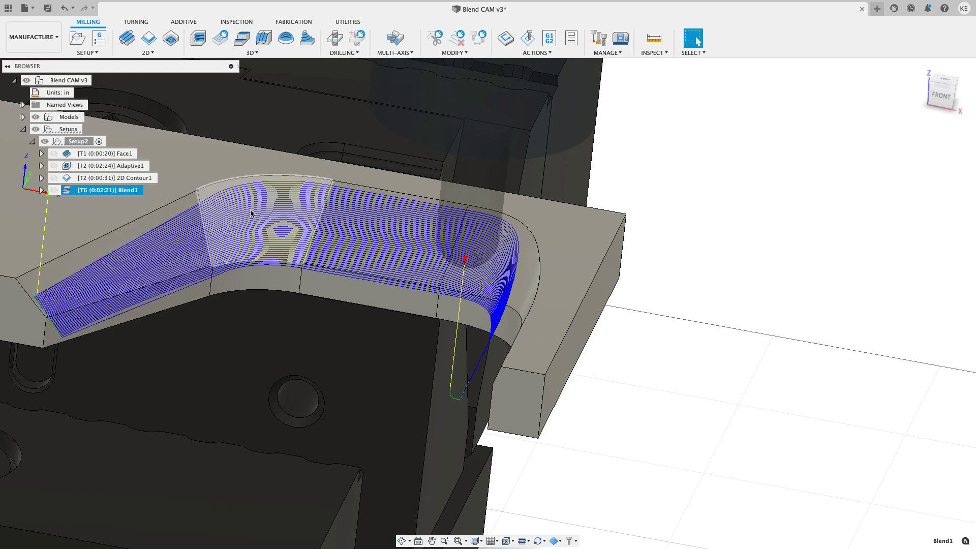
{"action": "middle_click_drag", "start_coordinate": [491, 310], "coordinate": [588, 349], "text": "shift"}
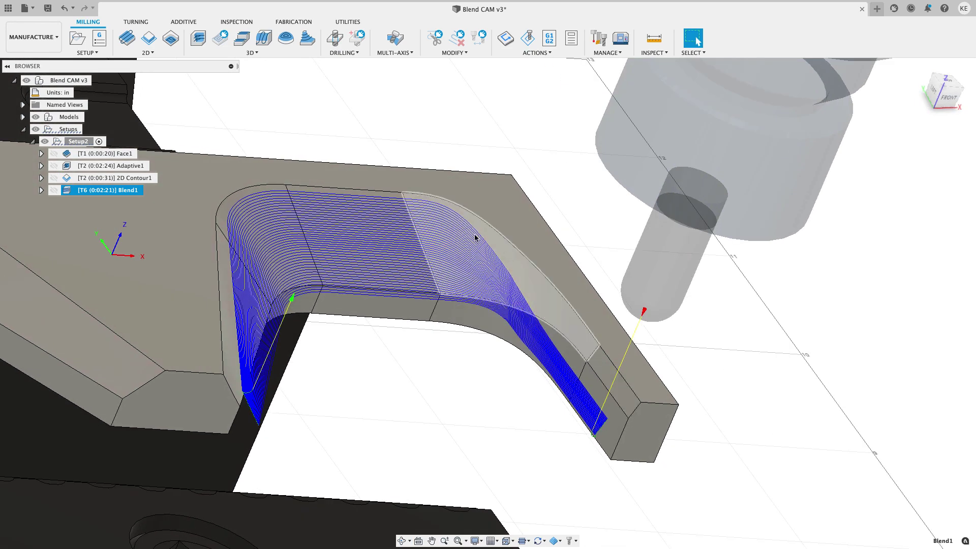
{"action": "middle_click_drag", "start_coordinate": [272, 306], "coordinate": [571, 432], "text": "shift"}
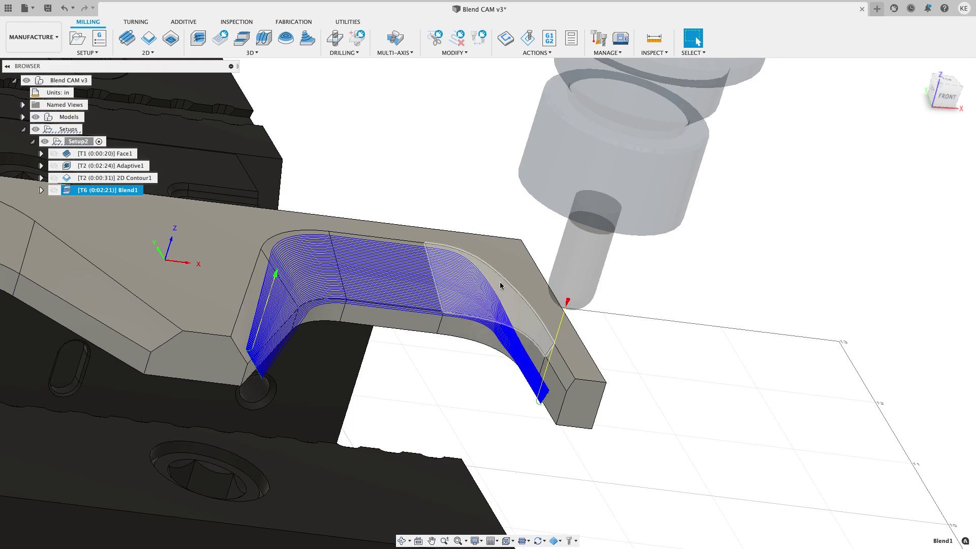
{"action": "middle_click_drag", "start_coordinate": [499, 281], "coordinate": [267, 261], "text": "shift"}
{"action": "key", "text": "F6"}
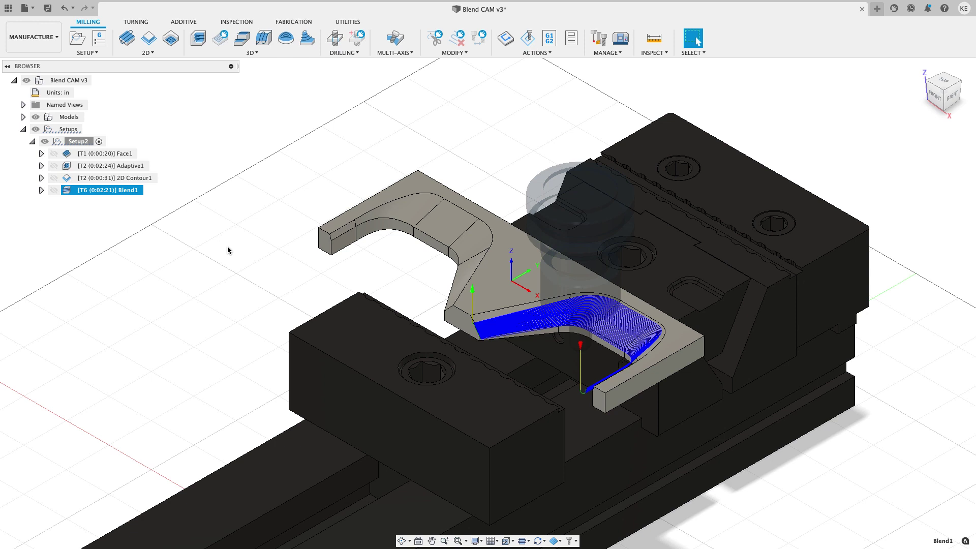
Step: Deselect Blend1 and start a new Scallop finishing operation
{"action": "left_click", "coordinate": [234, 161]}
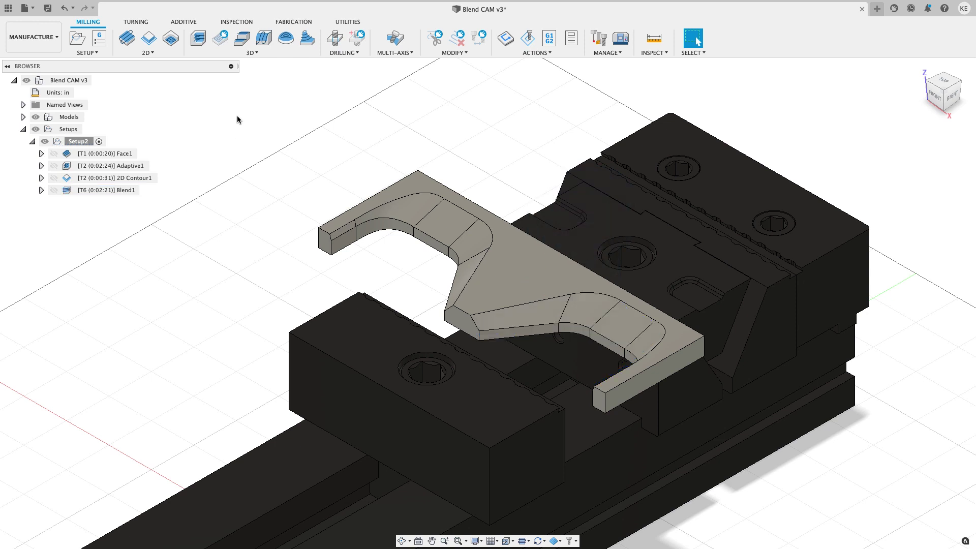
{"action": "left_click", "coordinate": [249, 52]}
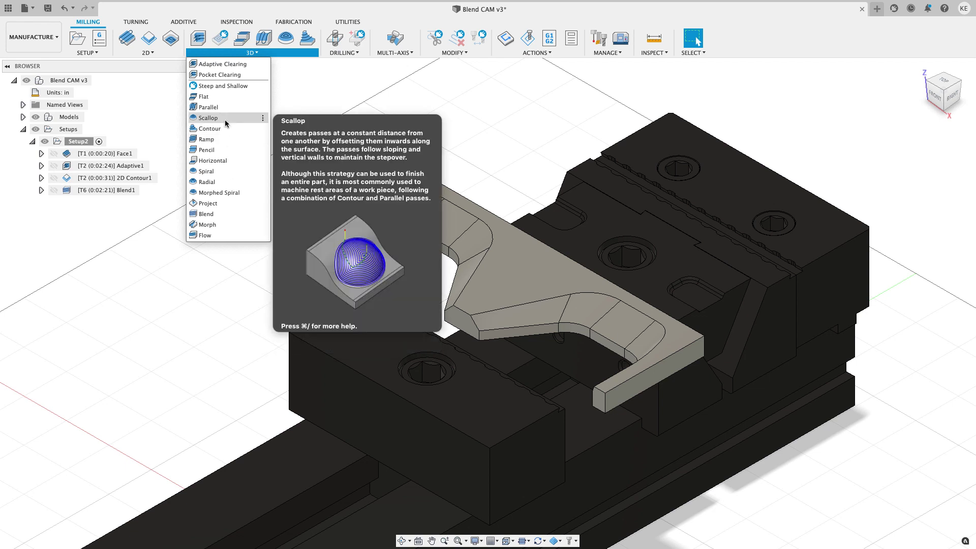
{"action": "left_click", "coordinate": [225, 119]}
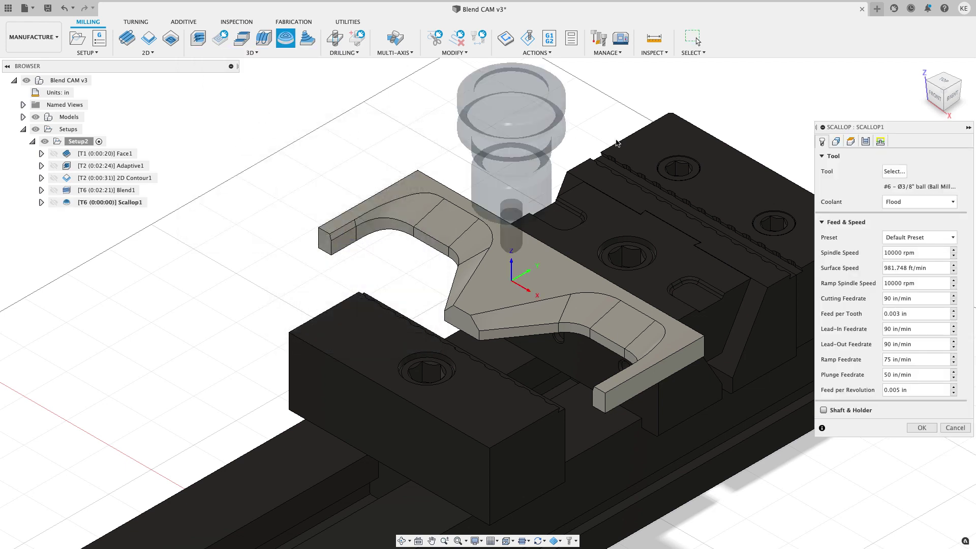
Step: Chain the edges around the left arm's curved fillet as the Scallop's machining boundary
{"action": "left_click", "coordinate": [835, 142]}
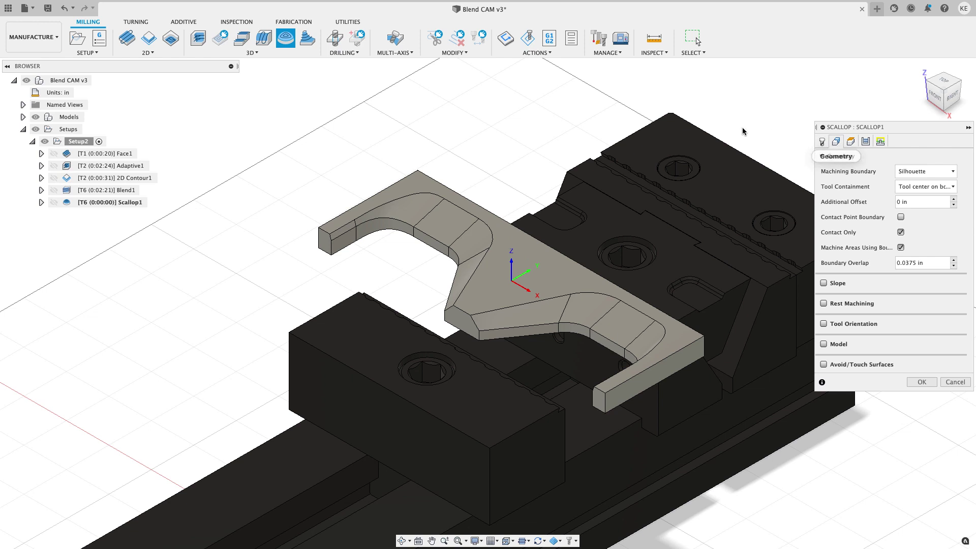
{"action": "left_click", "coordinate": [459, 210]}
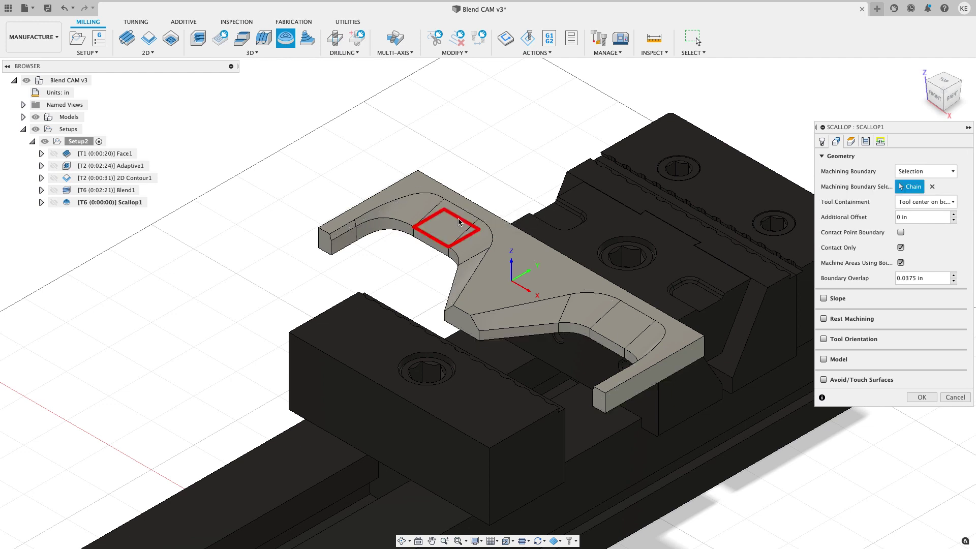
{"action": "left_click", "coordinate": [459, 209]}
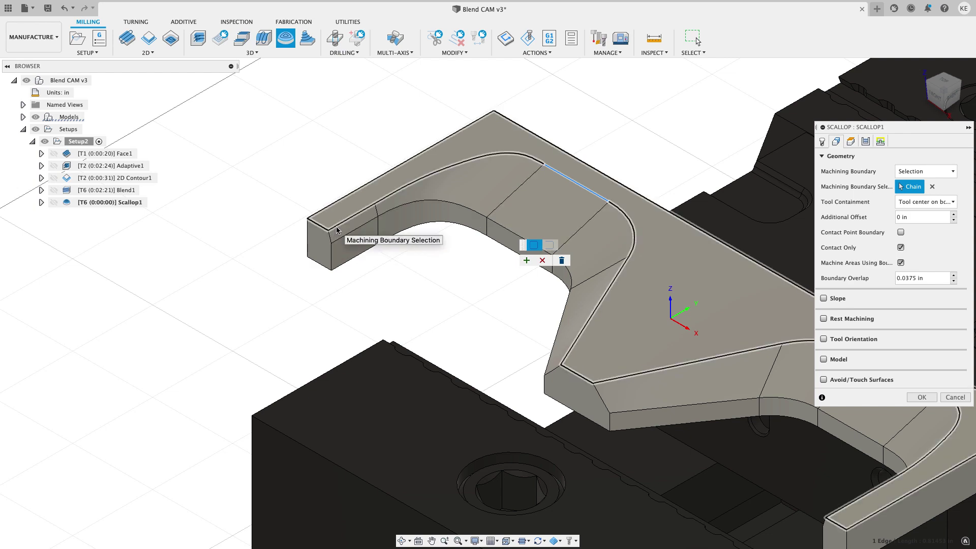
{"action": "left_click", "coordinate": [338, 241]}
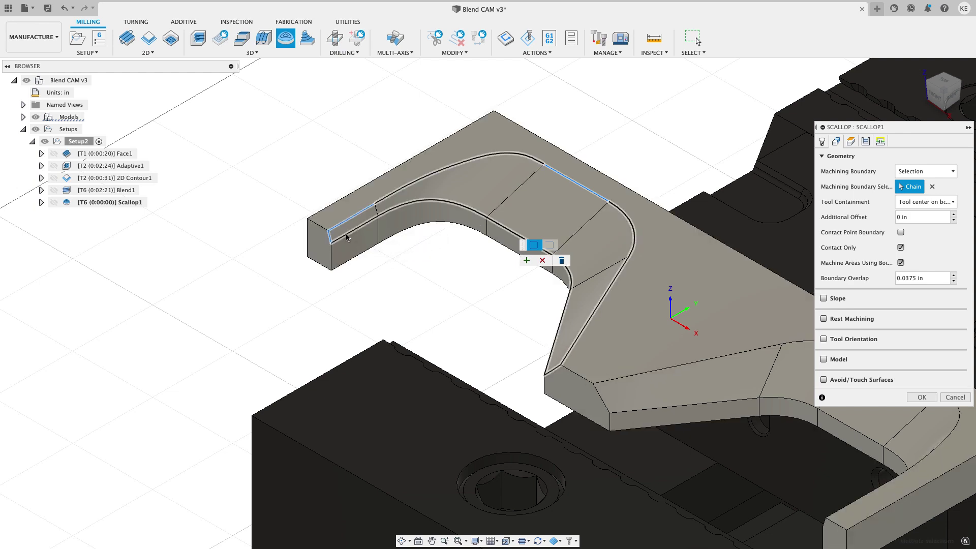
{"action": "left_click", "coordinate": [331, 230]}
{"action": "middle_click_drag", "start_coordinate": [336, 231], "coordinate": [466, 275], "text": "shift"}
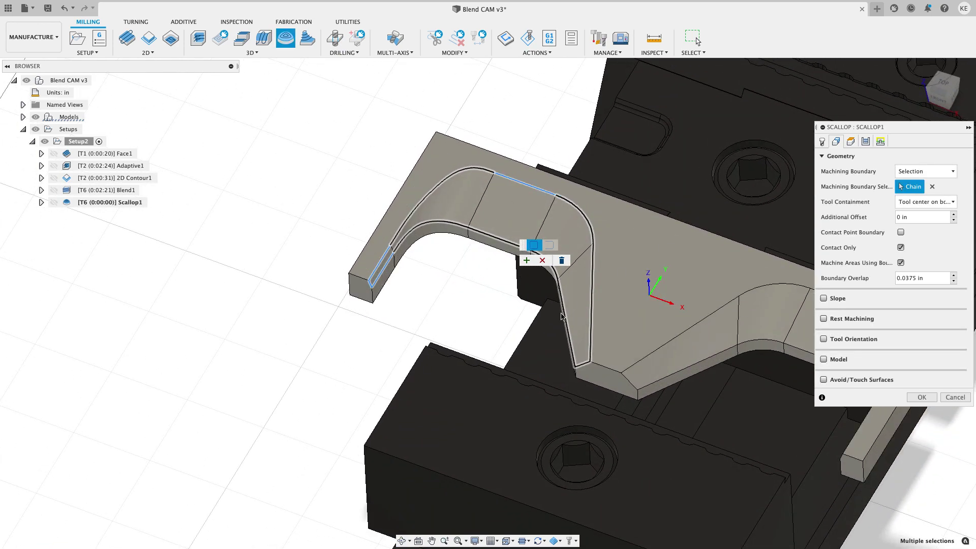
{"action": "left_click", "coordinate": [527, 262]}
{"action": "middle_click_drag", "start_coordinate": [457, 276], "coordinate": [468, 269], "text": "shift"}
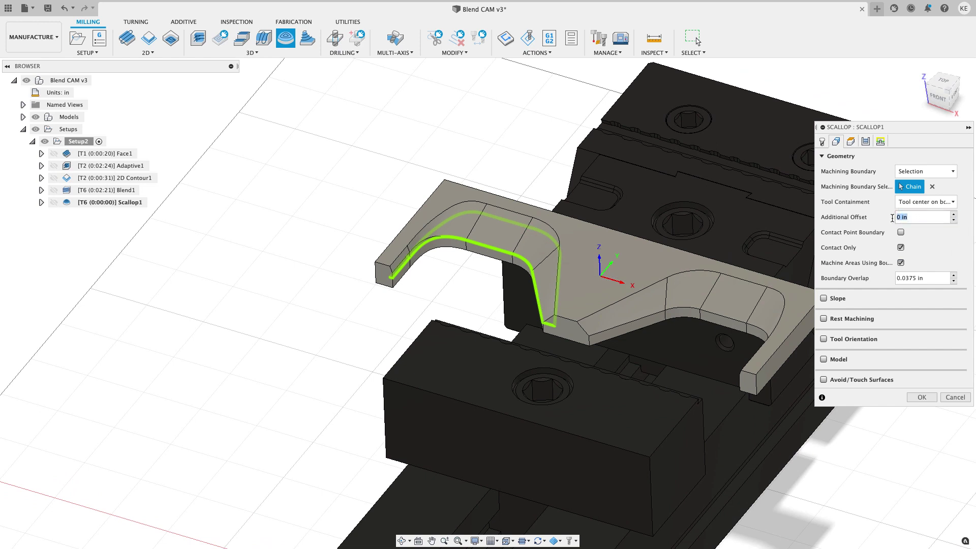
Step: Set Scallop1's additional offset to -tolerance, then edit it to enable Contact Point Boundary
{"action": "type", "text": "-tolerance"}
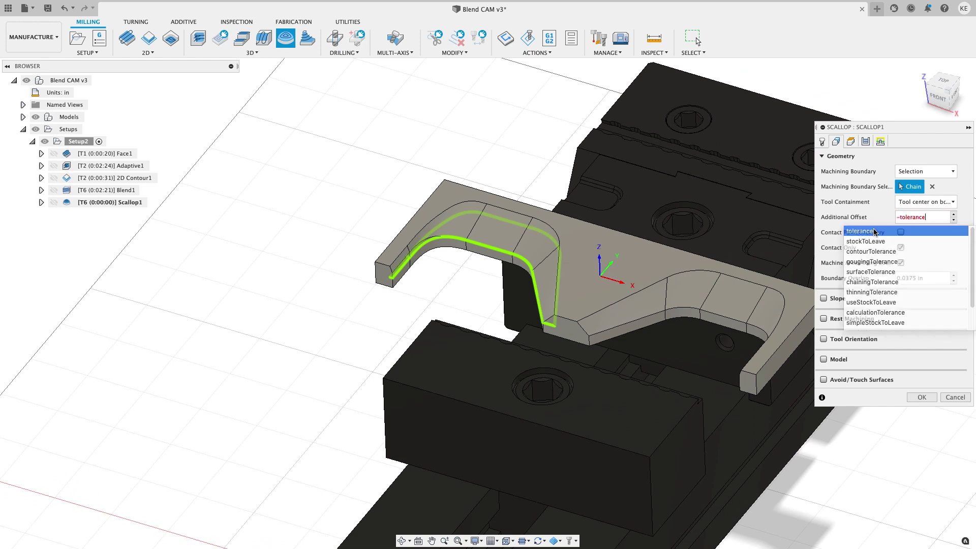
{"action": "key", "text": "Return"}
{"action": "key", "text": "Return"}
{"action": "right_click", "coordinate": [107, 202]}
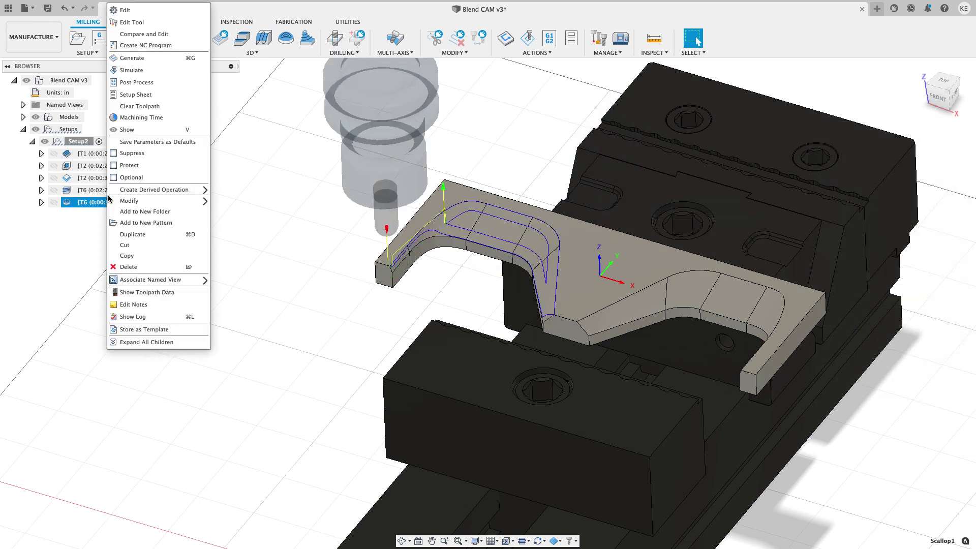
{"action": "left_click", "coordinate": [142, 20]}
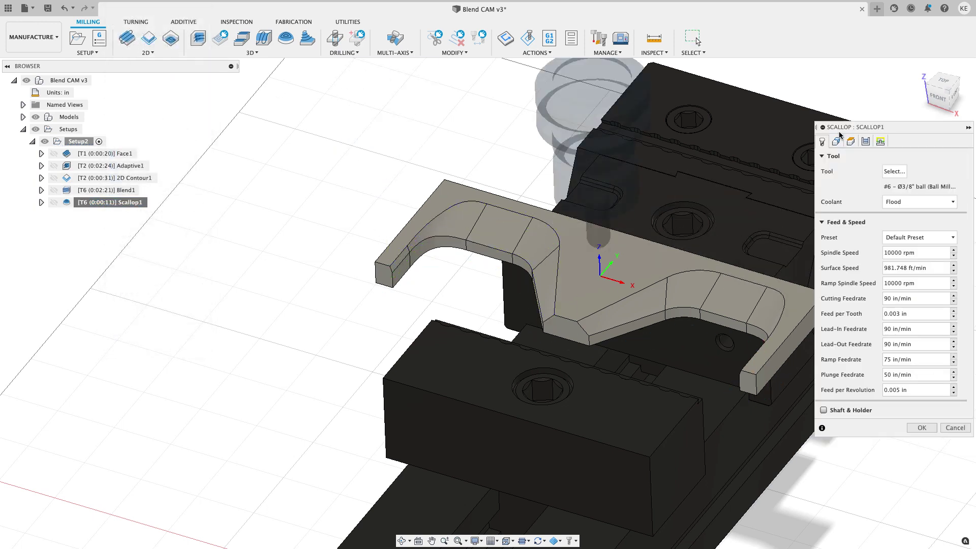
{"action": "left_click", "coordinate": [835, 140]}
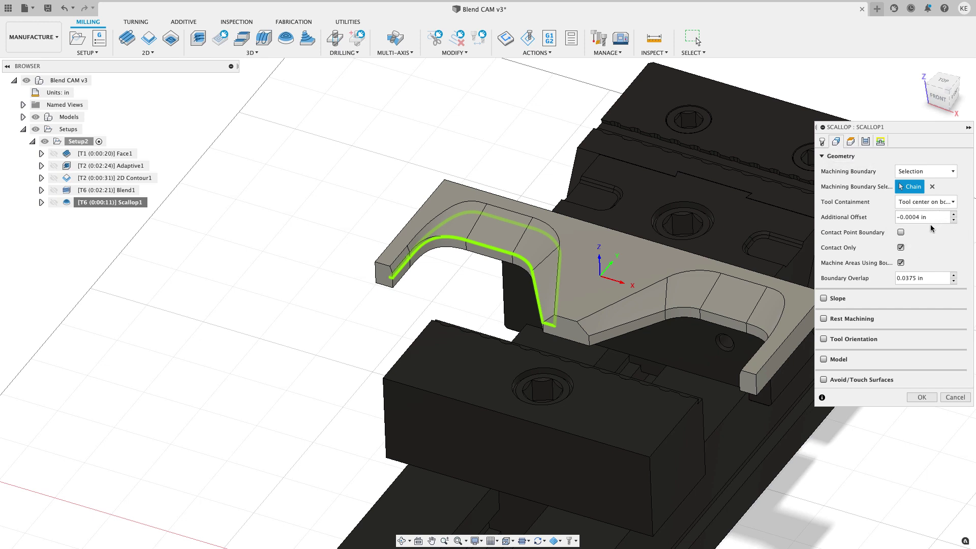
{"action": "left_click", "coordinate": [900, 232]}
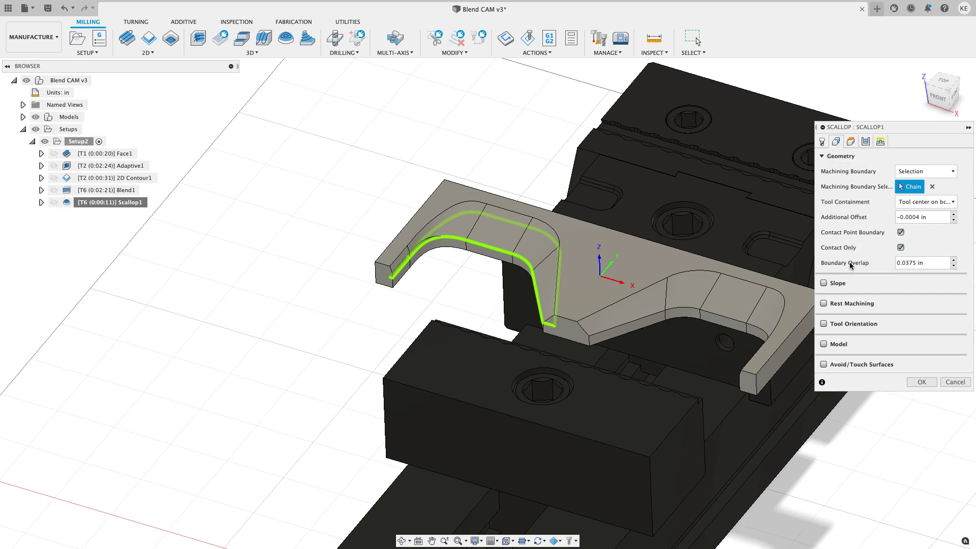
Step: Give Scallop1 a .01 stepover and Minimum retraction, and generate its 0:02:50 toolpath
{"action": "left_click", "coordinate": [865, 142]}
{"action": "left_click_drag", "start_coordinate": [925, 233], "coordinate": [885, 232]}
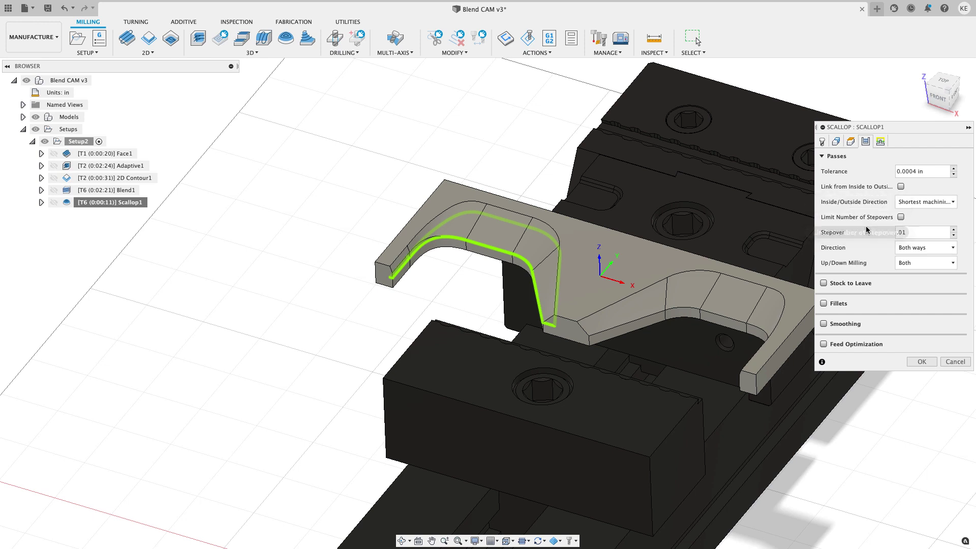
{"action": "left_click", "coordinate": [880, 146]}
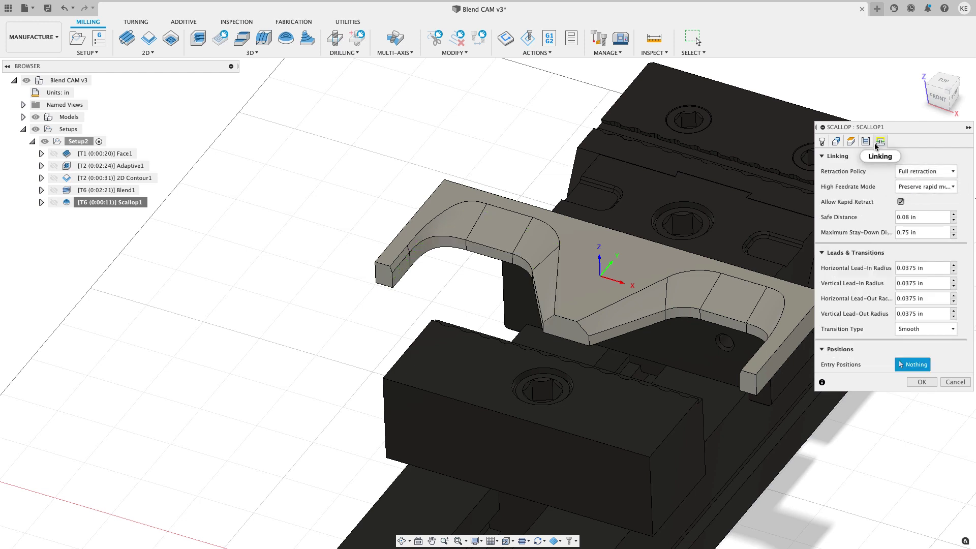
{"action": "left_click", "coordinate": [921, 170]}
{"action": "left_click", "coordinate": [921, 197]}
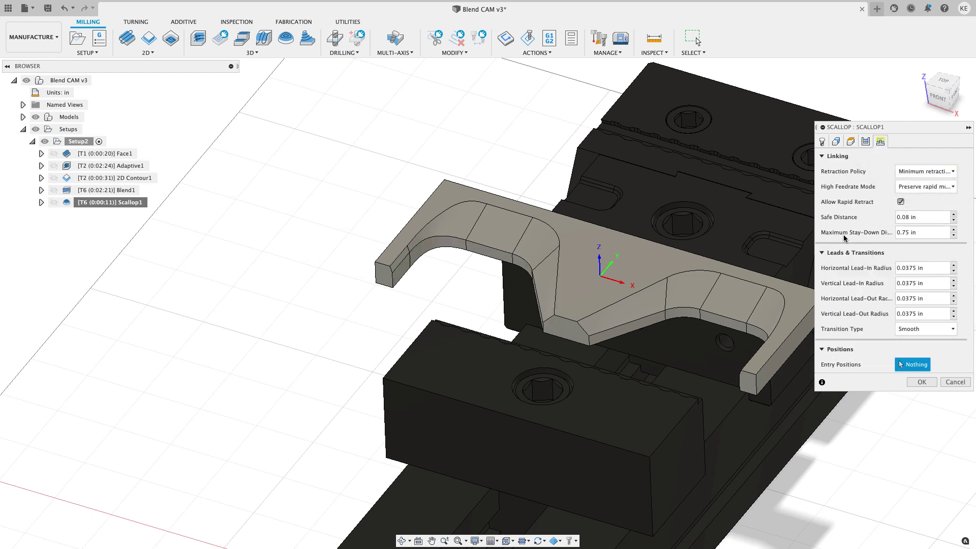
{"action": "left_click", "coordinate": [925, 381]}
Step: Zoom and orbit around the Scallop1 passes along the left arm's fillet, then exit orbit mode
{"action": "scroll", "coordinate": [469, 175], "scroll_direction": "up", "scroll_amount": 10}
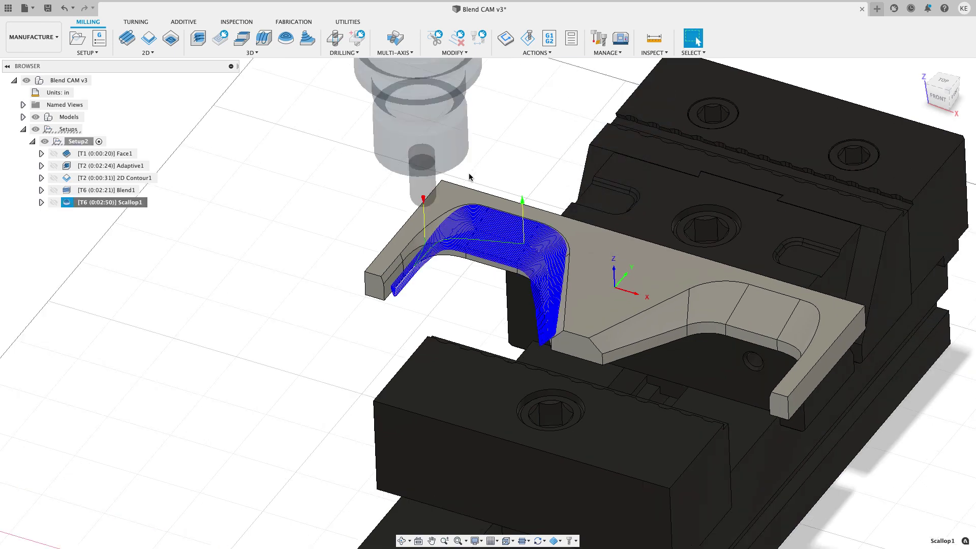
{"action": "scroll", "coordinate": [507, 163], "scroll_direction": "down", "scroll_amount": 3}
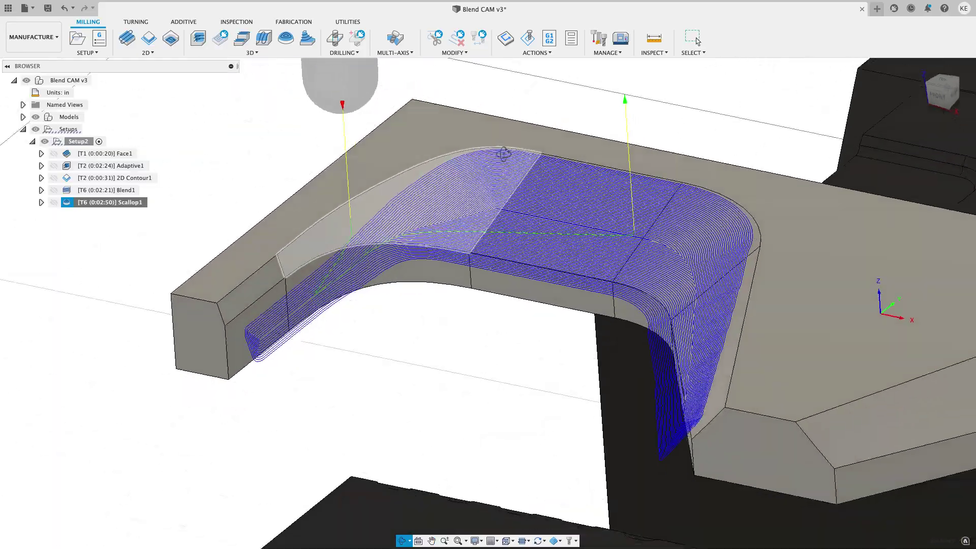
{"action": "scroll", "coordinate": [493, 185], "scroll_direction": "up", "scroll_amount": 8}
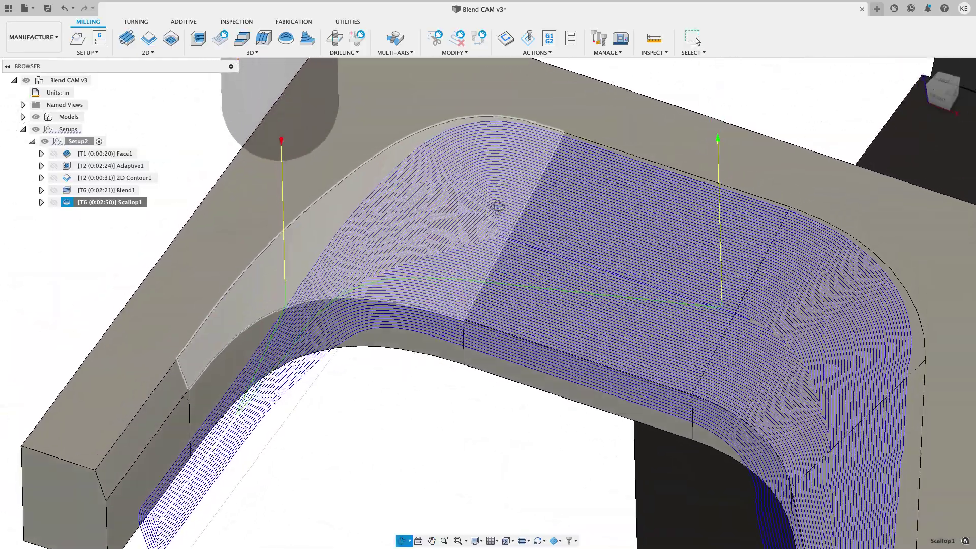
{"action": "mouse_move", "coordinate": [497, 207]}
{"action": "middle_mouse_down", "text": "shift"}
{"action": "mouse_move", "coordinate": [497, 220]}
{"action": "mouse_move", "coordinate": [505, 218]}
{"action": "mouse_move", "coordinate": [486, 197]}
{"action": "mouse_move", "coordinate": [466, 203]}
{"action": "mouse_move", "coordinate": [475, 215]}
{"action": "mouse_move", "coordinate": [494, 213]}
{"action": "mouse_move", "coordinate": [498, 198]}
{"action": "mouse_move", "coordinate": [482, 202]}
{"action": "middle_mouse_up", "text": "shift"}
{"action": "scroll", "coordinate": [488, 194], "scroll_direction": "up", "scroll_amount": 3}
{"action": "scroll", "coordinate": [486, 192], "scroll_direction": "down", "scroll_amount": 4}
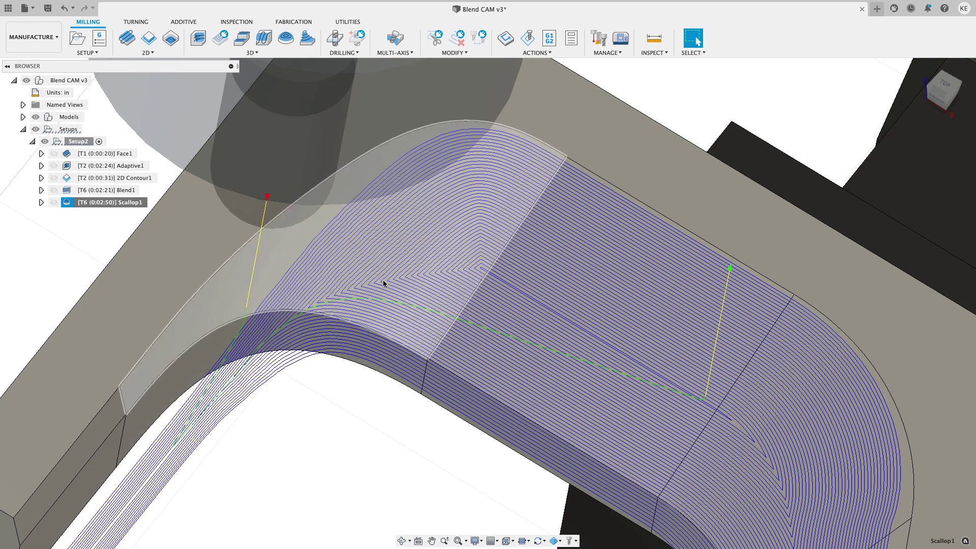
{"action": "middle_click_drag", "start_coordinate": [473, 279], "coordinate": [709, 430], "text": "shift"}
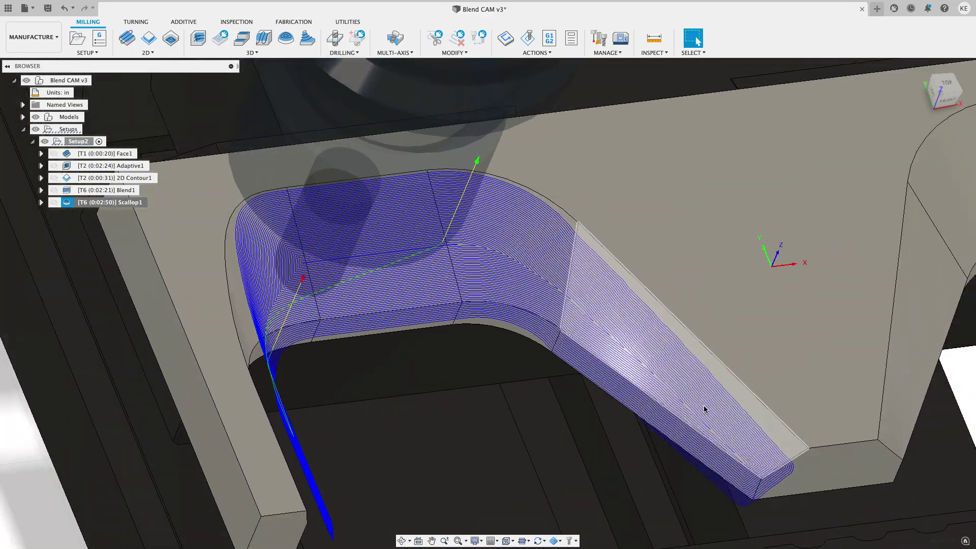
{"action": "mouse_move", "coordinate": [584, 312]}
{"action": "middle_mouse_down", "text": "shift"}
{"action": "mouse_move", "coordinate": [599, 244]}
{"action": "mouse_move", "coordinate": [697, 42]}
{"action": "mouse_move", "coordinate": [546, 290]}
{"action": "mouse_move", "coordinate": [488, 300]}
{"action": "mouse_move", "coordinate": [442, 334]}
{"action": "mouse_move", "coordinate": [428, 312]}
{"action": "mouse_move", "coordinate": [415, 340]}
{"action": "mouse_move", "coordinate": [416, 320]}
{"action": "middle_mouse_up", "text": "shift"}
{"action": "scroll", "coordinate": [441, 333], "scroll_direction": "down", "scroll_amount": 2}
{"action": "left_click_drag", "start_coordinate": [415, 320], "coordinate": [513, 352]}
{"action": "key", "text": "Escape"}
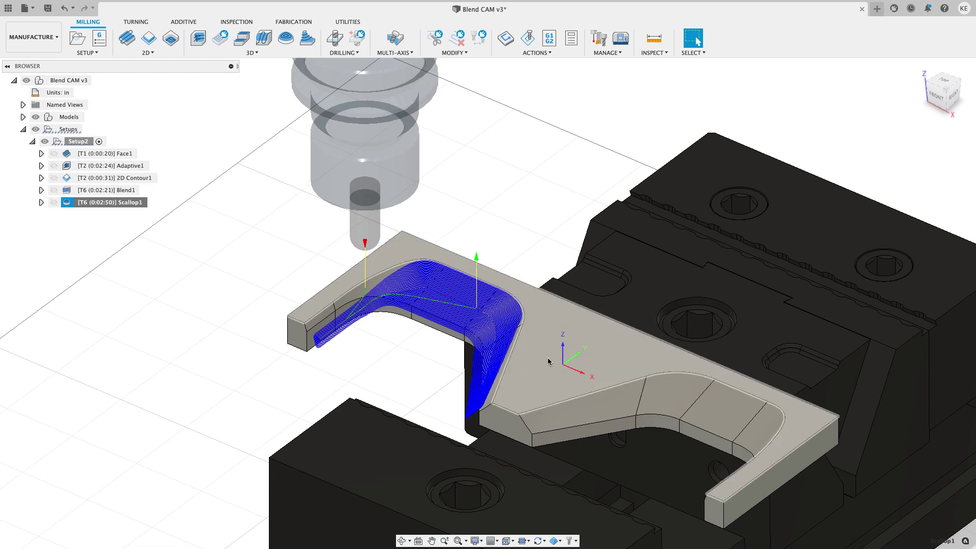
{"action": "middle_click_drag", "start_coordinate": [460, 364], "coordinate": [356, 305], "text": "shift"}
Step: Select Setup2 and start a simulation of its toolpaths, viewing the stock from above
{"action": "left_click", "coordinate": [82, 142]}
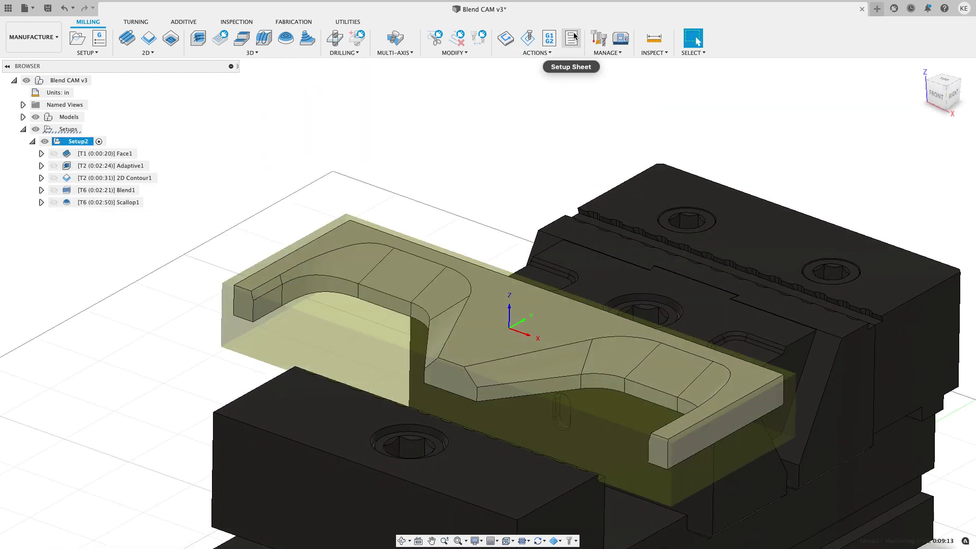
{"action": "left_click", "coordinate": [529, 37]}
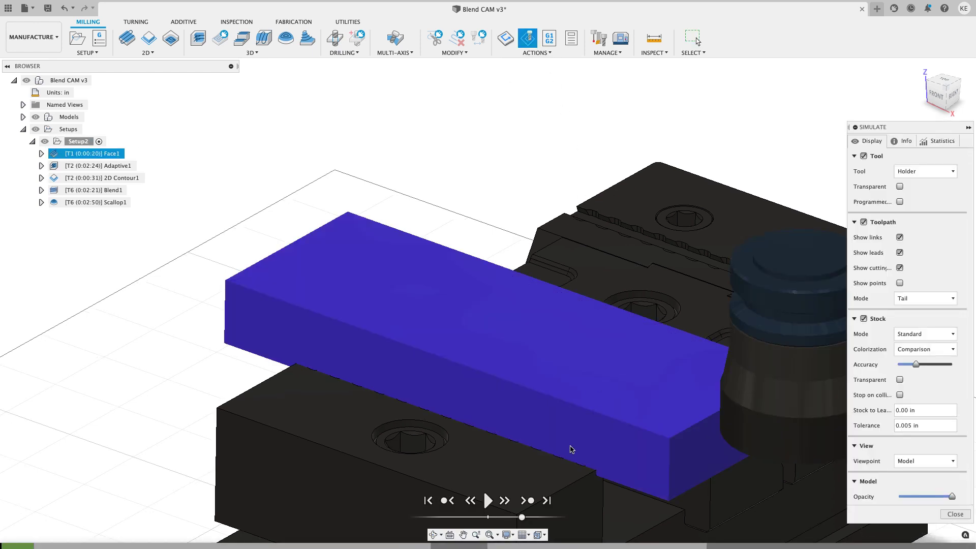
{"action": "scroll", "coordinate": [539, 355], "scroll_direction": "down", "scroll_amount": 5}
{"action": "middle_click_drag", "start_coordinate": [566, 337], "coordinate": [555, 374], "text": "shift"}
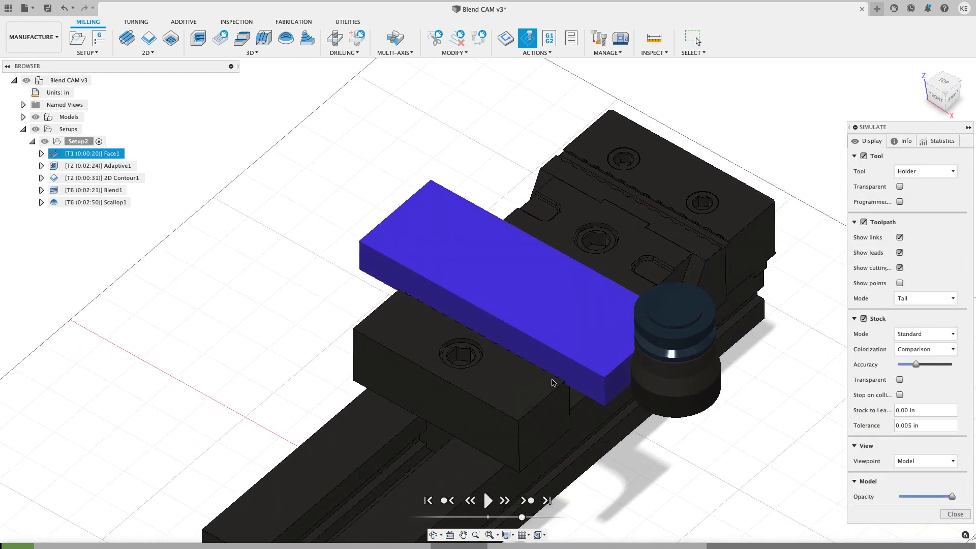
Step: Play the simulation at higher speed through Blend1 and Scallop1, pause, then close it
{"action": "mouse_move", "coordinate": [521, 519]}
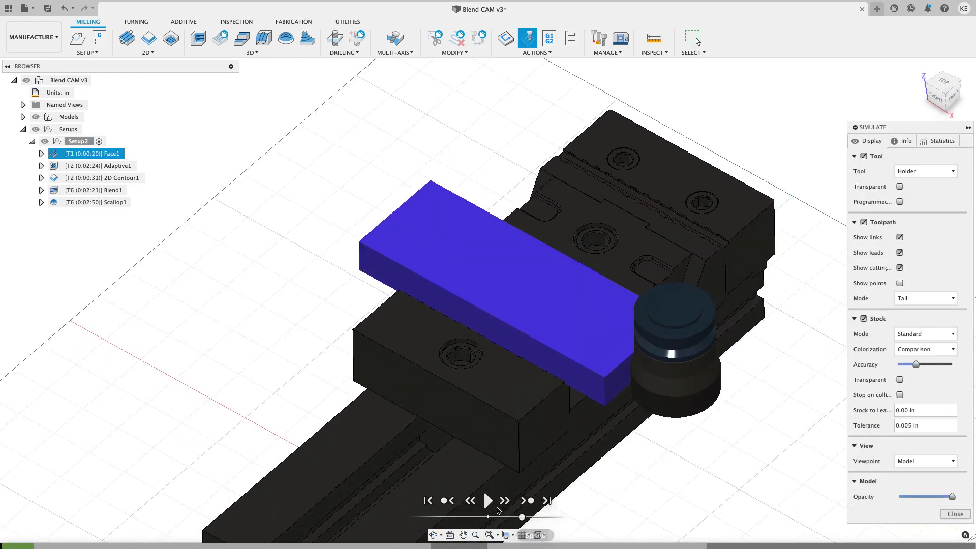
{"action": "left_click", "coordinate": [488, 501]}
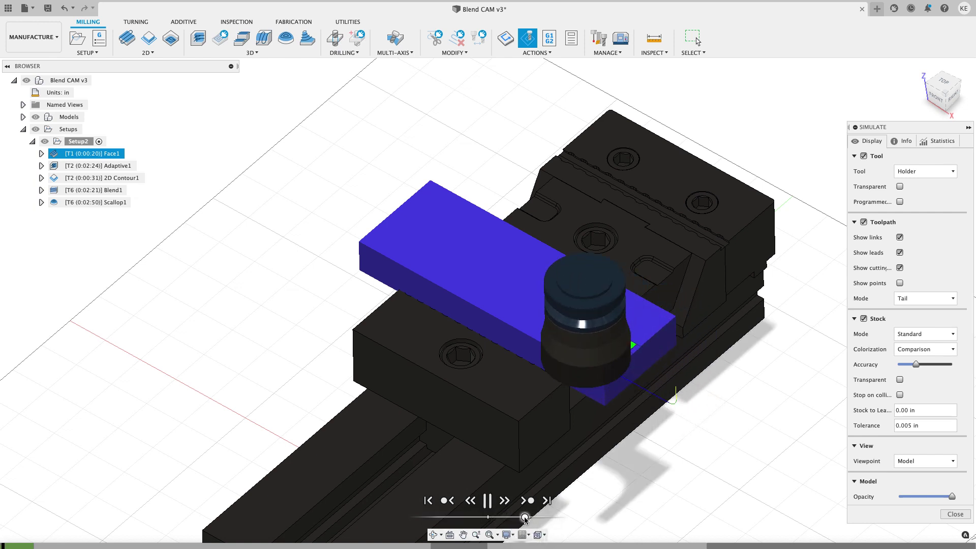
{"action": "left_click", "coordinate": [525, 517]}
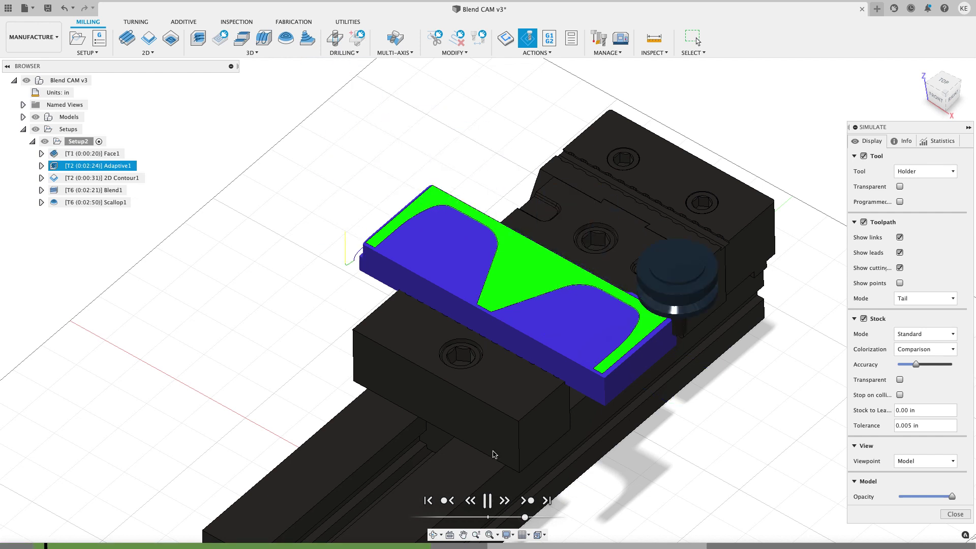
{"action": "middle_click_drag", "start_coordinate": [510, 483], "coordinate": [493, 454], "text": "shift"}
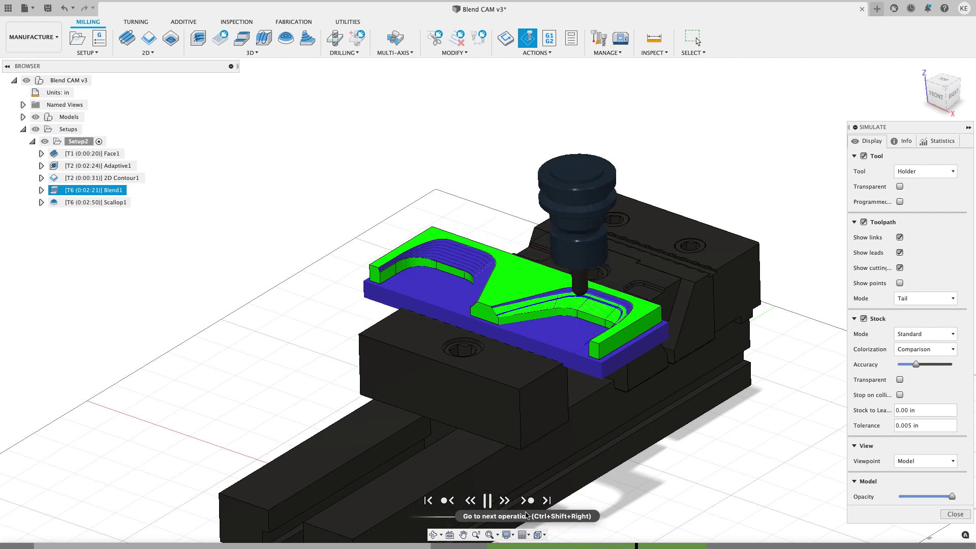
{"action": "left_click_drag", "start_coordinate": [524, 518], "coordinate": [521, 518]}
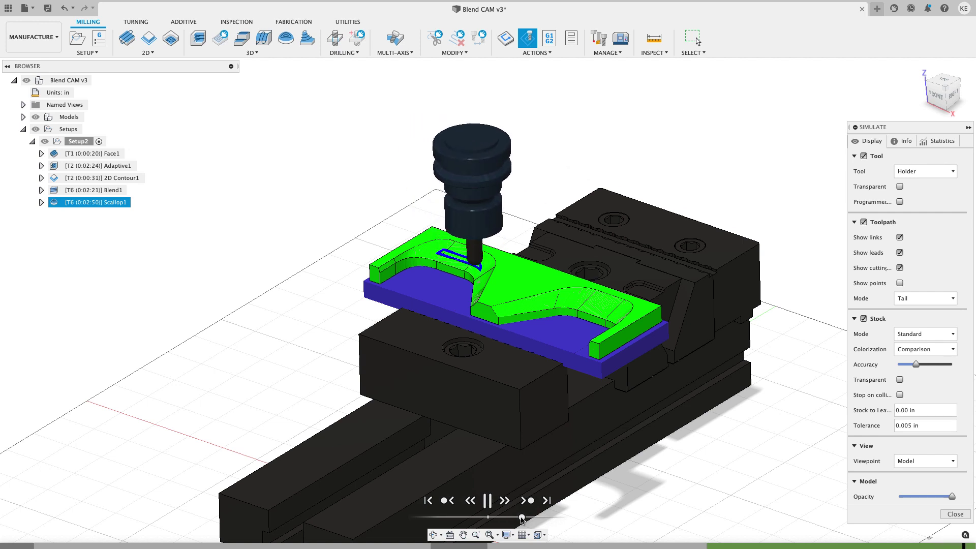
{"action": "left_click", "coordinate": [521, 517]}
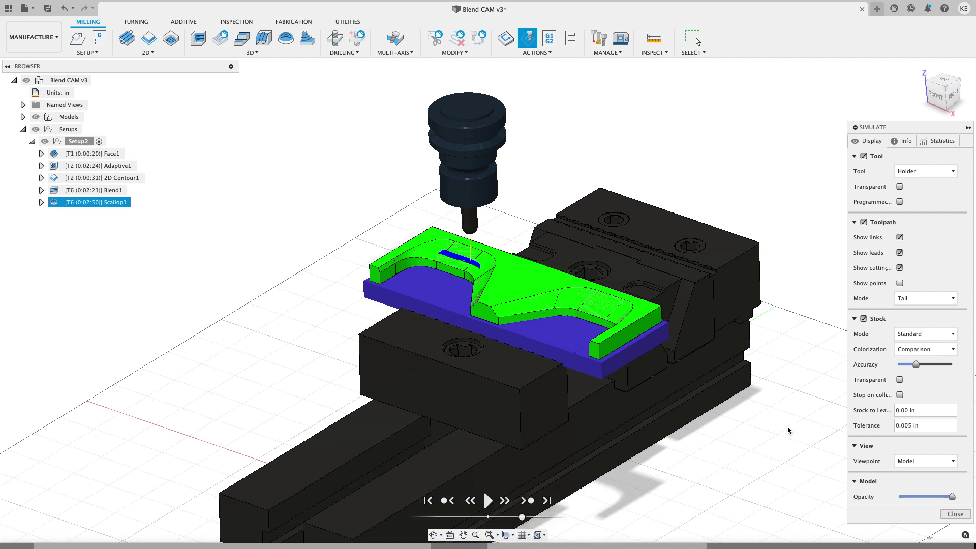
{"action": "left_click", "coordinate": [955, 514]}
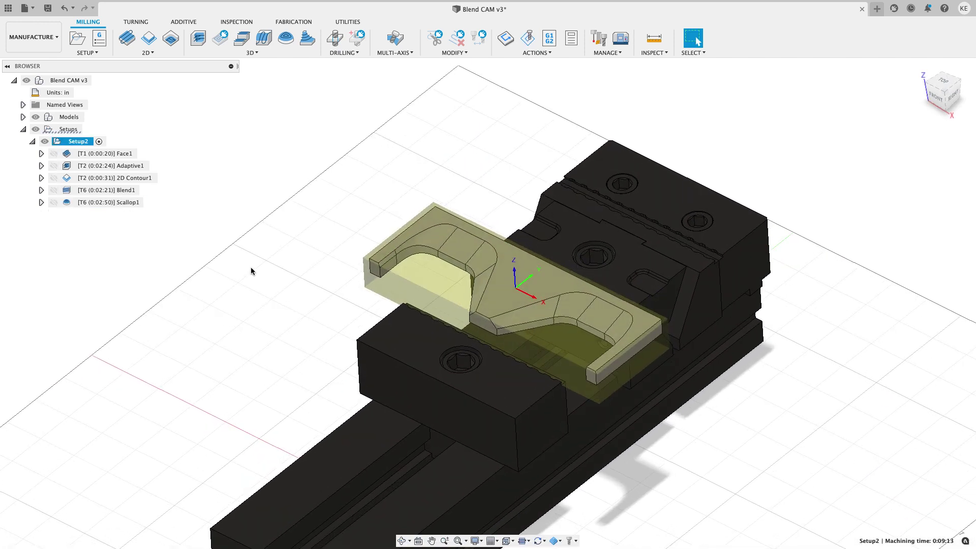
Step: Create a 3D Blend toolpath with five faces of the hook's inner wall as drive surfaces
{"action": "left_click", "coordinate": [252, 53]}
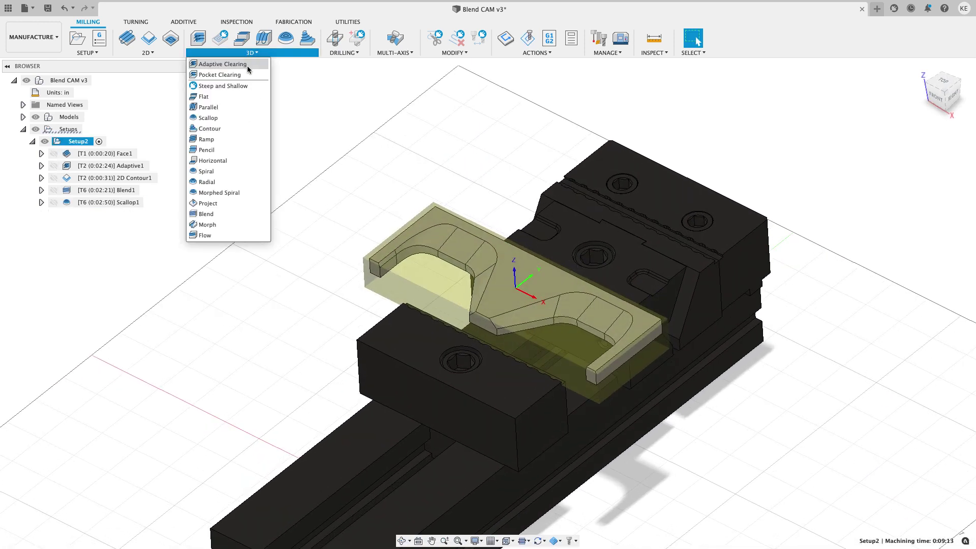
{"action": "left_click", "coordinate": [221, 212]}
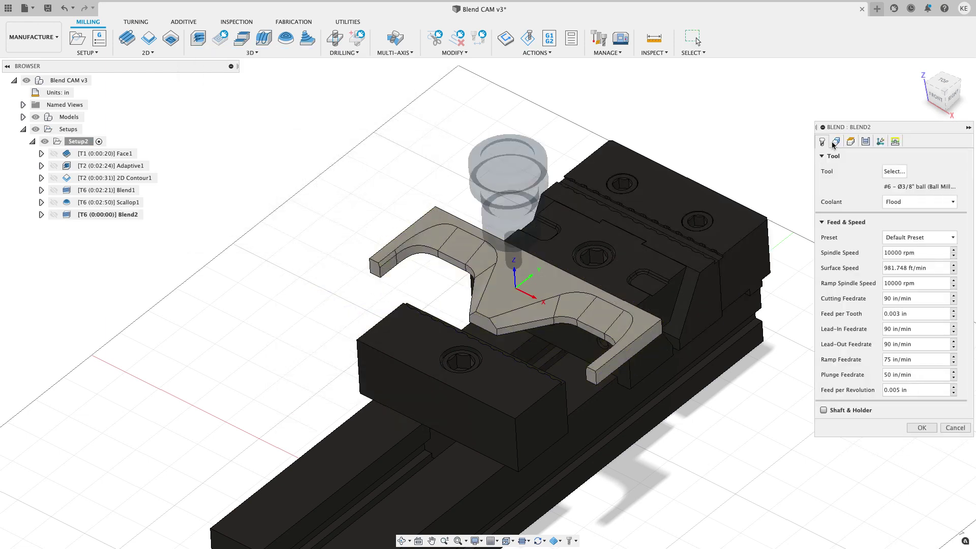
{"action": "left_click", "coordinate": [835, 141]}
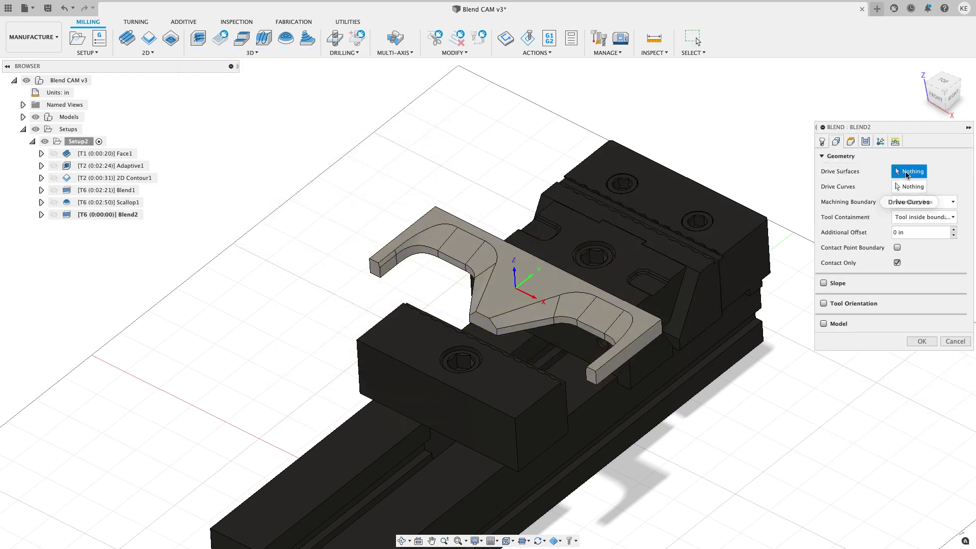
{"action": "middle_click_drag", "start_coordinate": [736, 270], "coordinate": [693, 326], "text": "shift"}
{"action": "scroll", "coordinate": [642, 361], "scroll_direction": "up", "scroll_amount": 5}
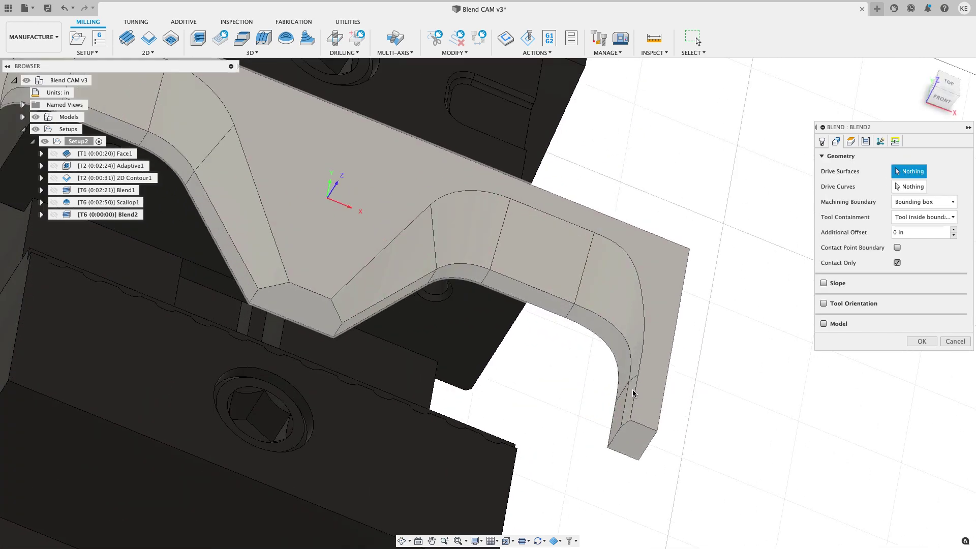
{"action": "left_click", "coordinate": [633, 395]}
{"action": "left_click", "coordinate": [636, 343]}
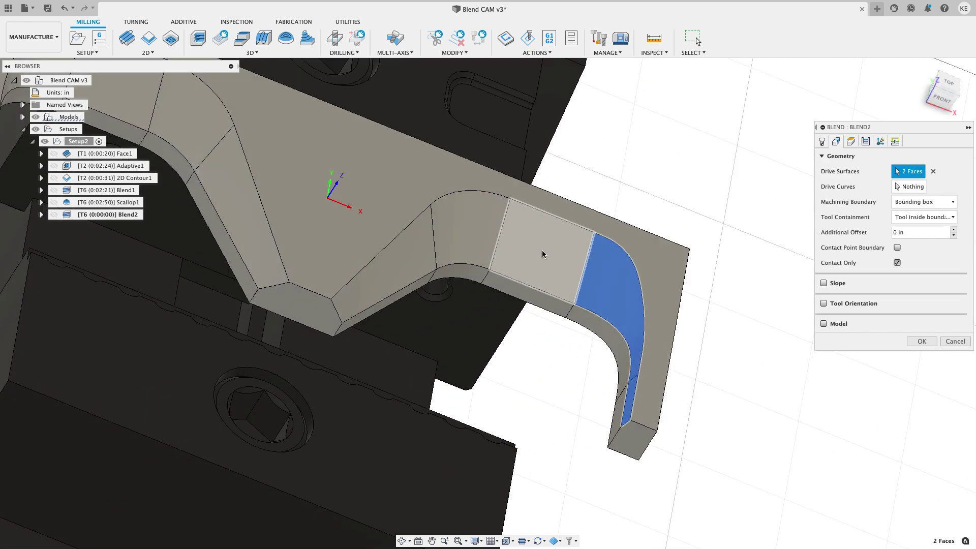
{"action": "left_click", "coordinate": [542, 254]}
{"action": "left_click", "coordinate": [479, 242]}
{"action": "left_click", "coordinate": [416, 254]}
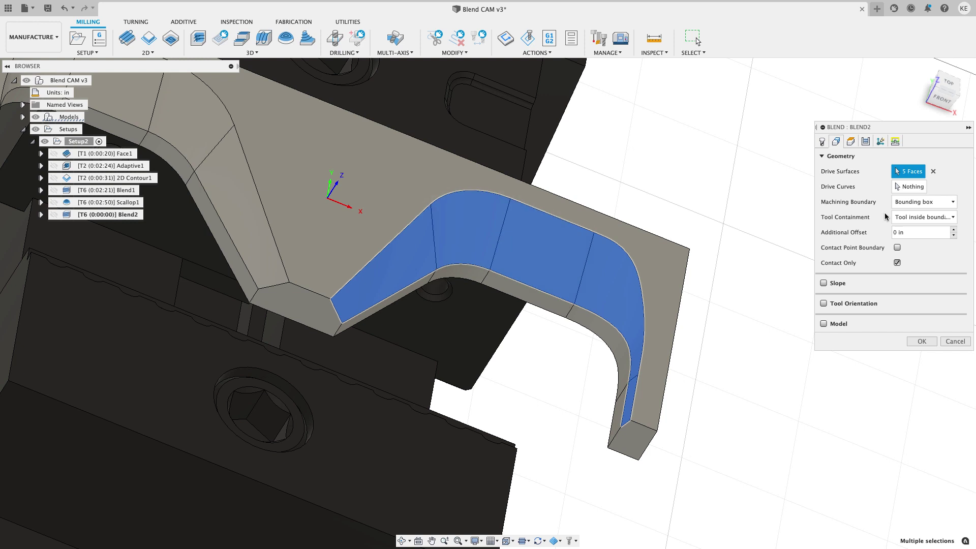
Step: Add the outer and inner edge chains as the two drive curves
{"action": "left_click", "coordinate": [921, 186]}
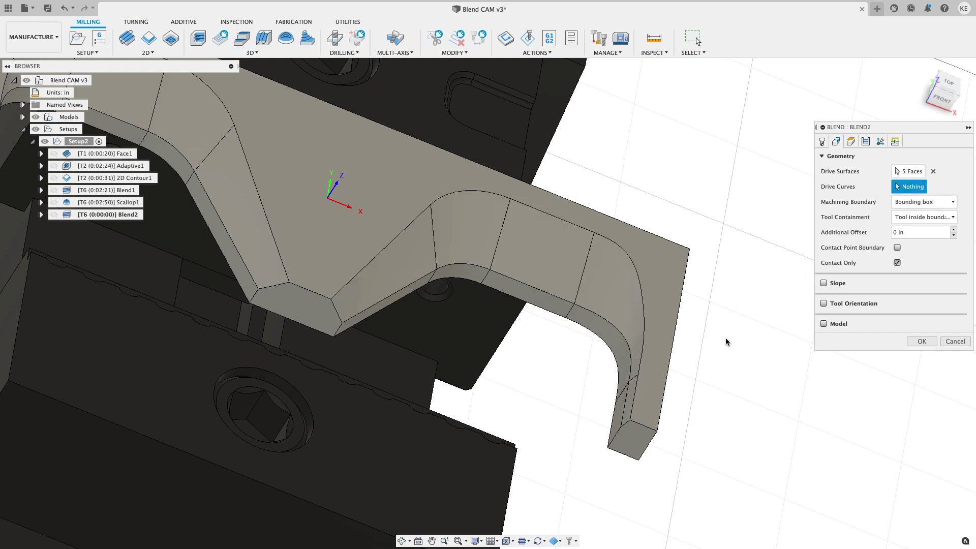
{"action": "left_click", "coordinate": [638, 398]}
{"action": "left_click", "coordinate": [355, 275]}
{"action": "left_click", "coordinate": [704, 435]}
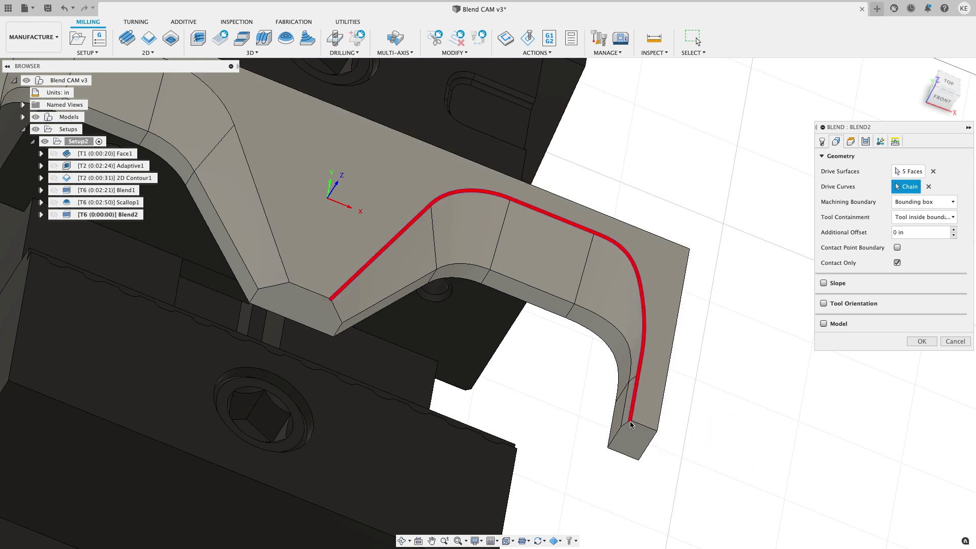
{"action": "left_click", "coordinate": [617, 417]}
{"action": "left_click", "coordinate": [357, 315]}
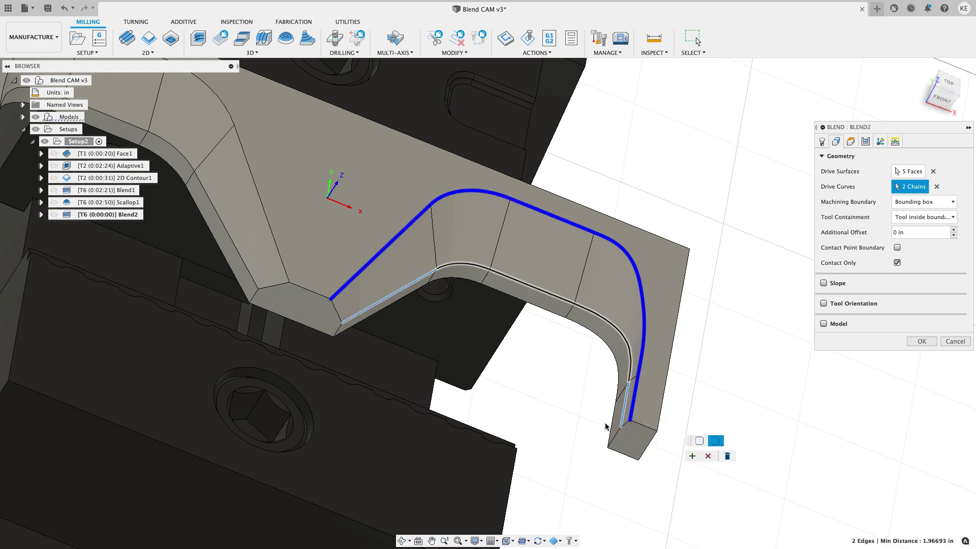
{"action": "left_click", "coordinate": [692, 456]}
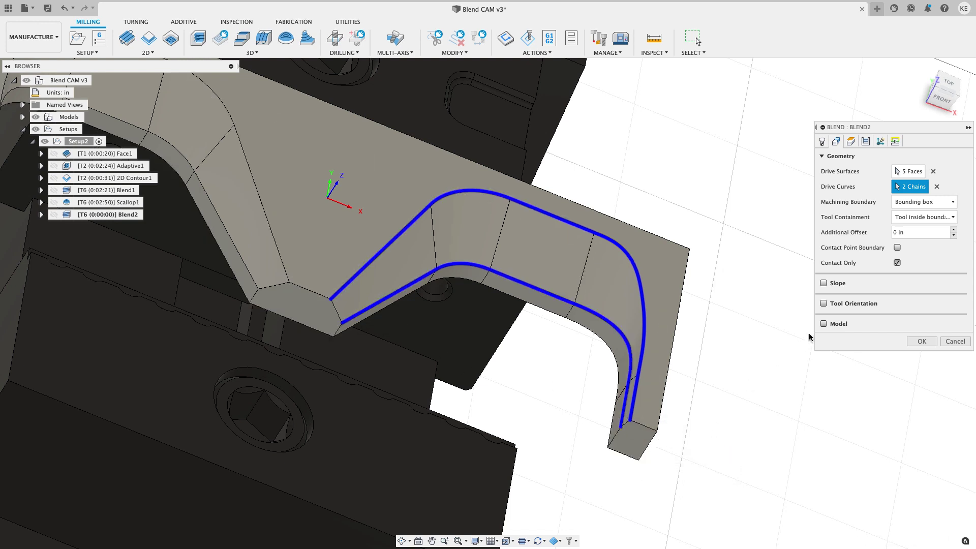
Step: Set Blend2's additional offset to -tolerance
{"action": "left_click", "coordinate": [923, 232]}
{"action": "triple_click", "coordinate": [924, 232]}
{"action": "type", "text": "-tolerance"}
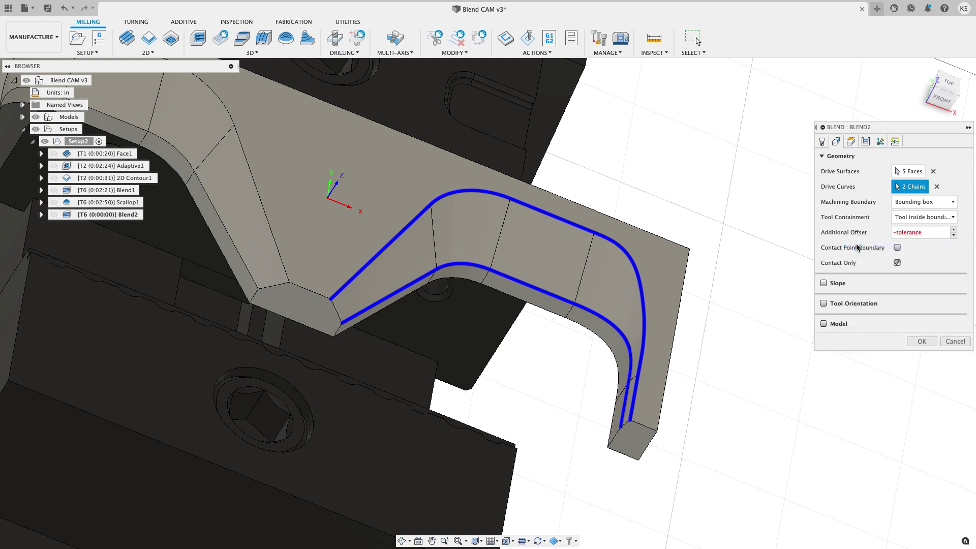
{"action": "left_click", "coordinate": [858, 246]}
Step: Set the stepover to .02 and the retraction policy to Minimum retraction
{"action": "left_click", "coordinate": [866, 142]}
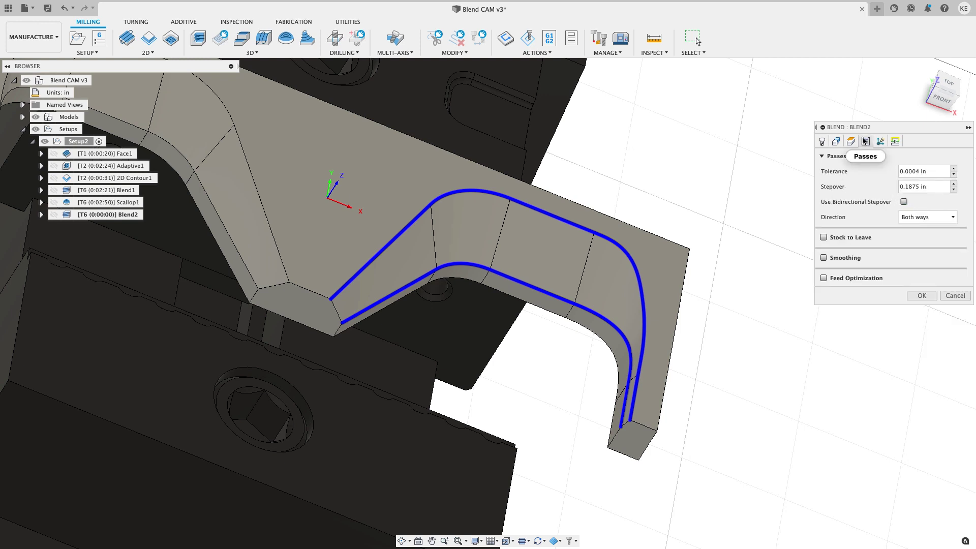
{"action": "left_click", "coordinate": [914, 184]}
{"action": "type", "text": ".02"}
{"action": "left_click", "coordinate": [895, 141]}
{"action": "left_click", "coordinate": [926, 171]}
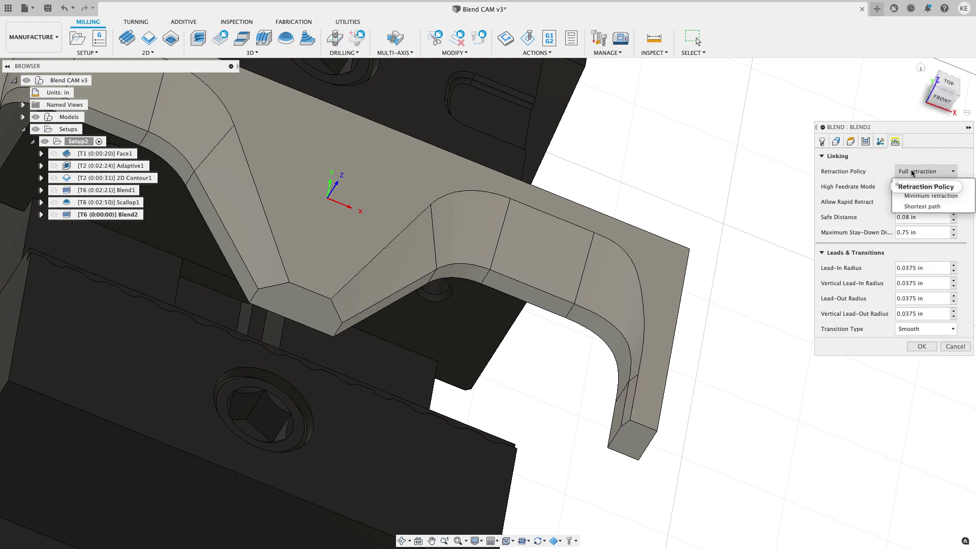
{"action": "left_click", "coordinate": [909, 197]}
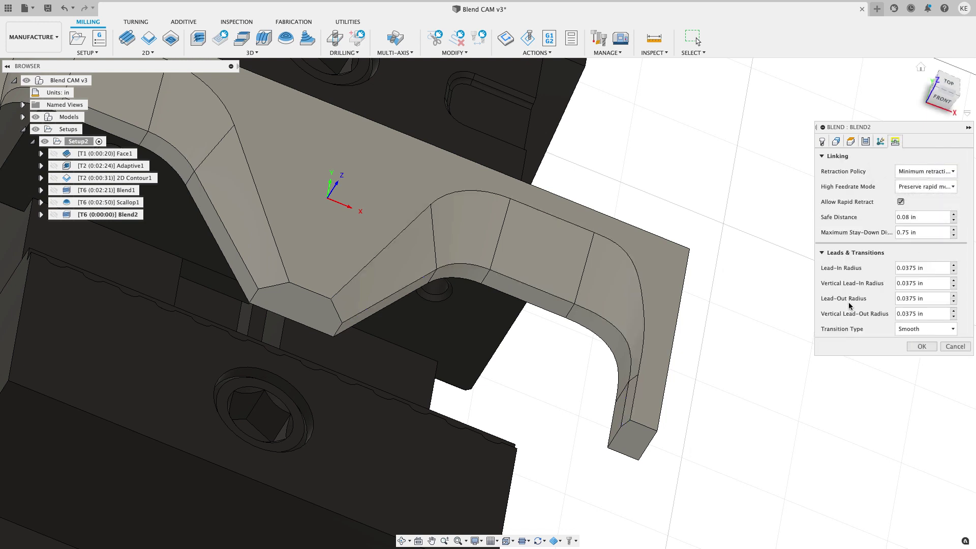
Step: Generate Blend2 and orbit to inspect its 0:02:21 pass across the hook's inner wall
{"action": "key", "text": "Return"}
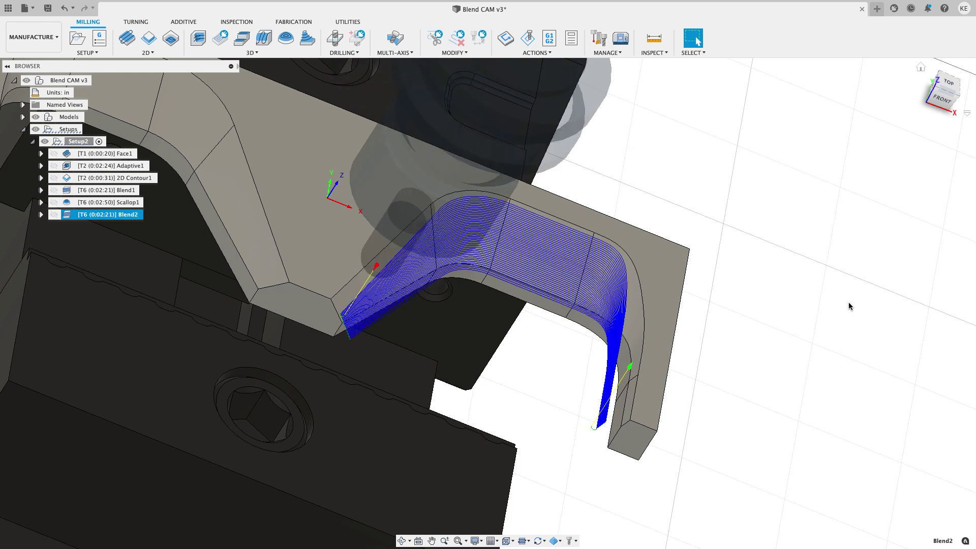
{"action": "middle_click_drag", "start_coordinate": [841, 319], "coordinate": [792, 285], "text": "shift"}
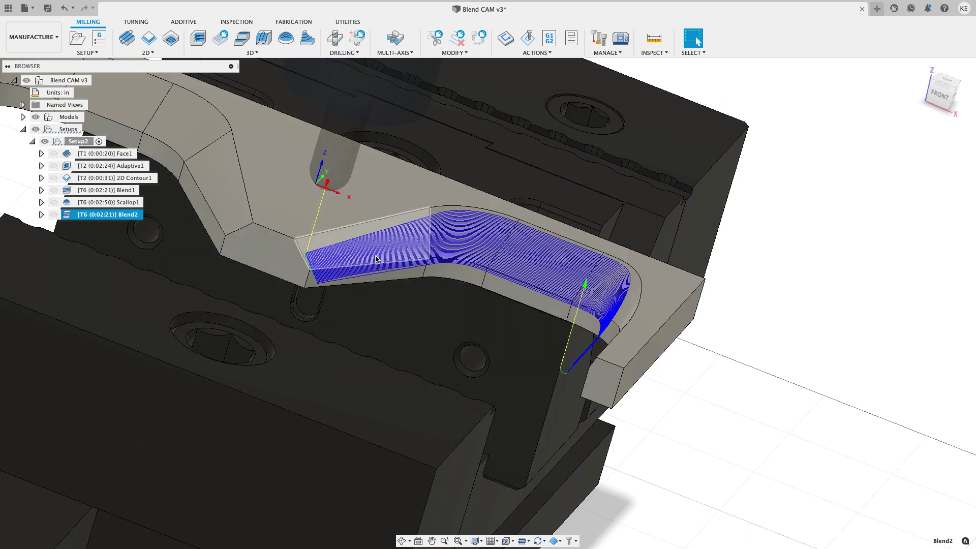
{"action": "middle_click_drag", "start_coordinate": [636, 293], "coordinate": [821, 363], "text": "shift"}
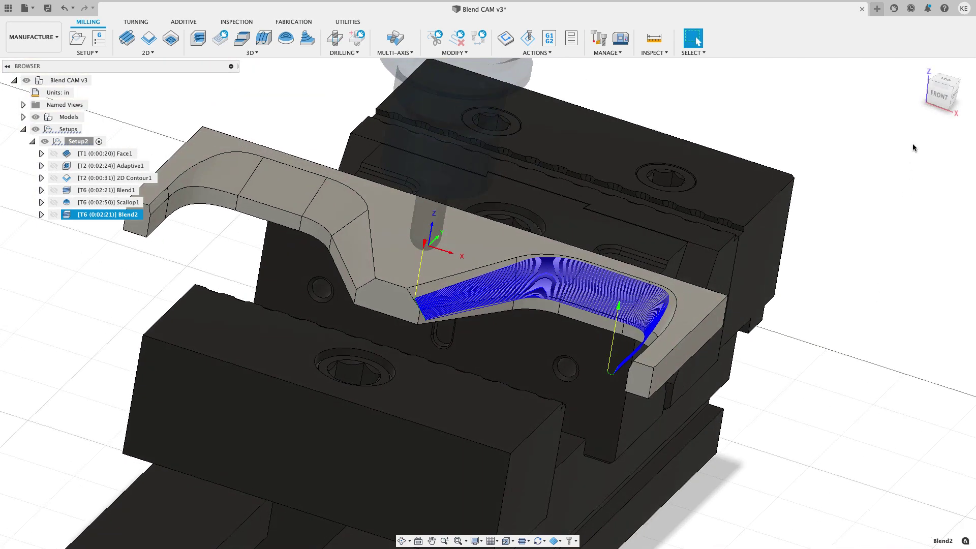
{"action": "middle_click_drag", "start_coordinate": [906, 169], "coordinate": [894, 184], "text": "shift"}
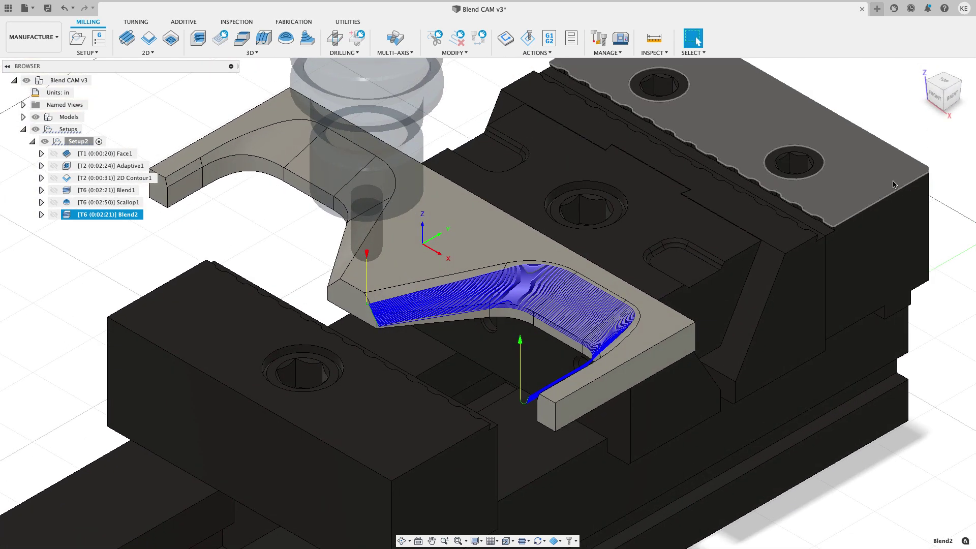